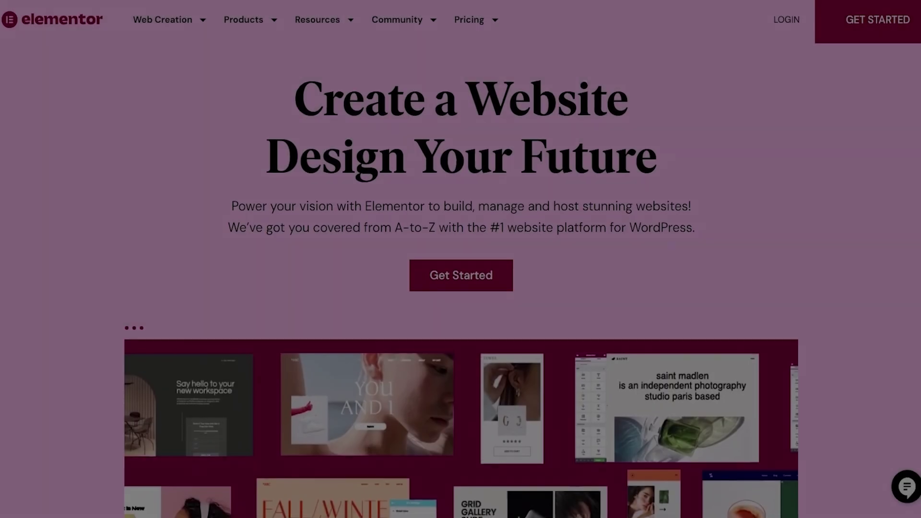
- Scroll the homepage and watch the demo add an APPLY NOW button, then reach Pro pricing
scroll(460, 258, down, 2)
scroll(460, 259, down, 2)
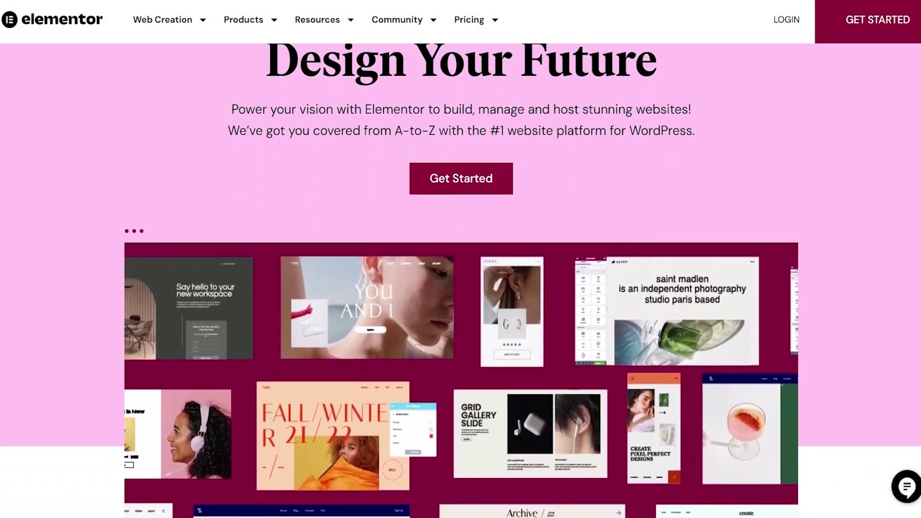
scroll(460, 259, down, 2)
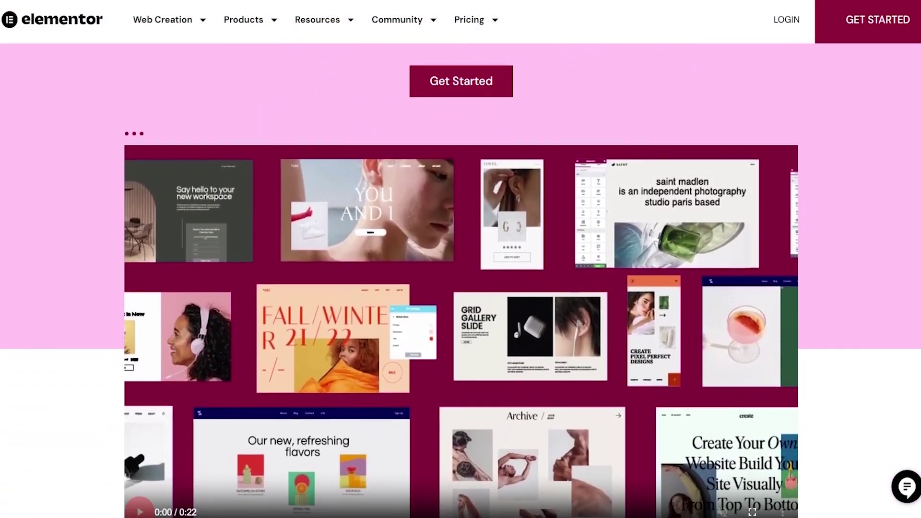
scroll(461, 259, down, 2)
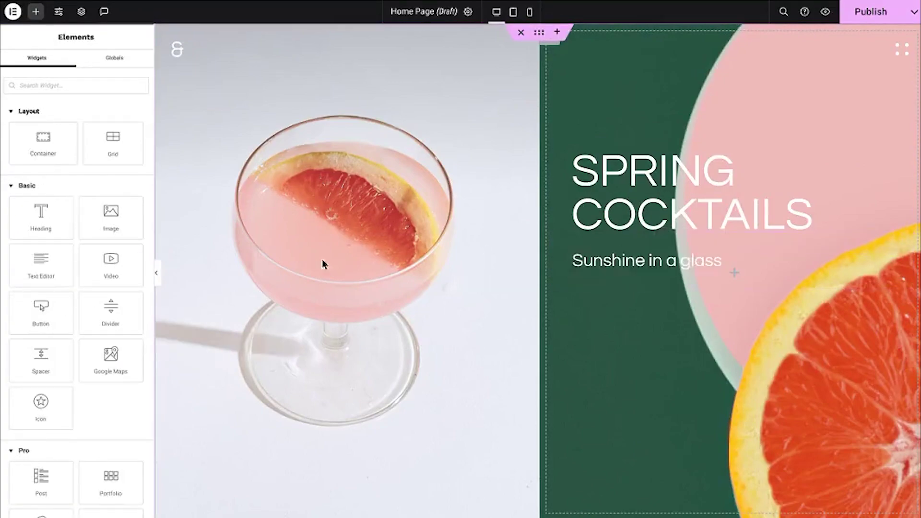
drag(42, 312, 631, 307)
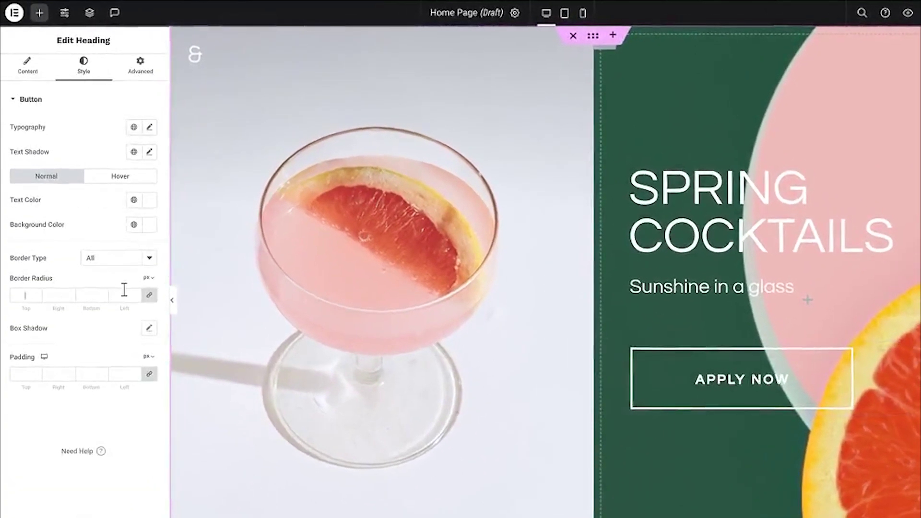
click(39, 13)
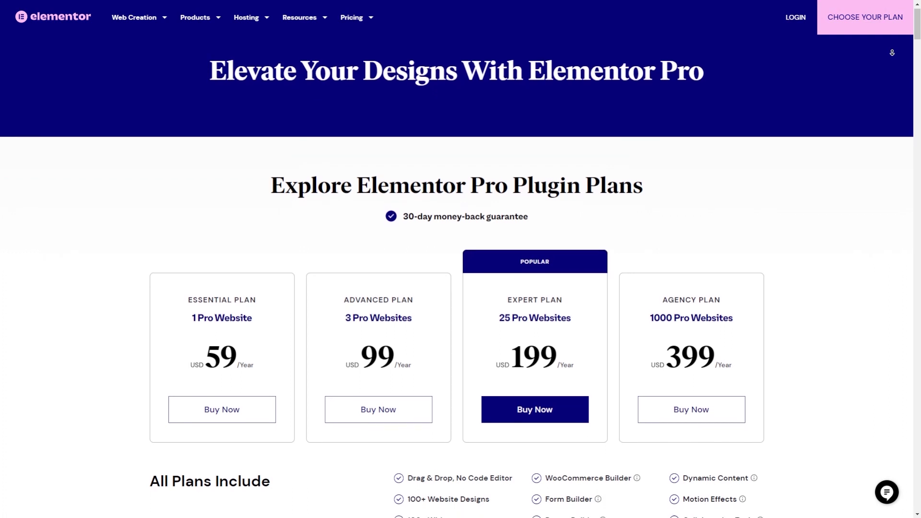
- Scroll past the Essential, Advanced, Expert and Agency cards to the 9.99 USD/month Basic plan
scroll(457, 283, down, 2)
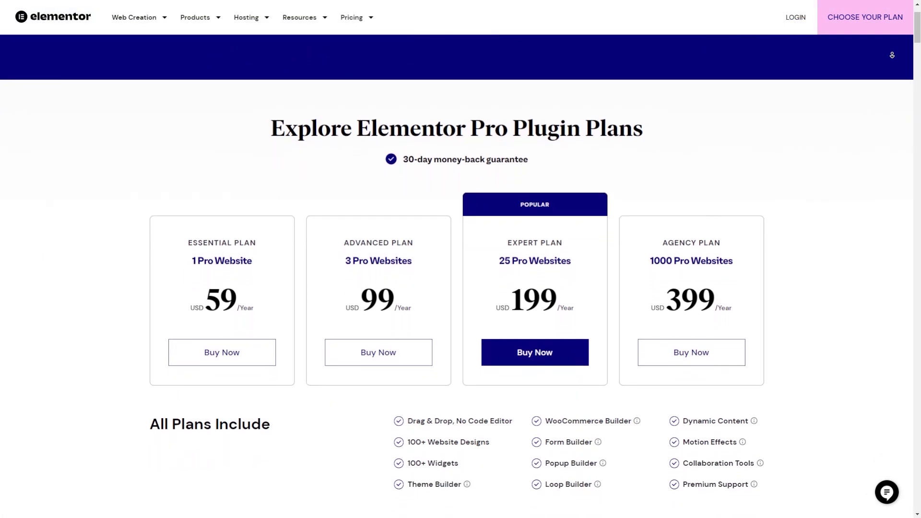
scroll(456, 283, down, 2)
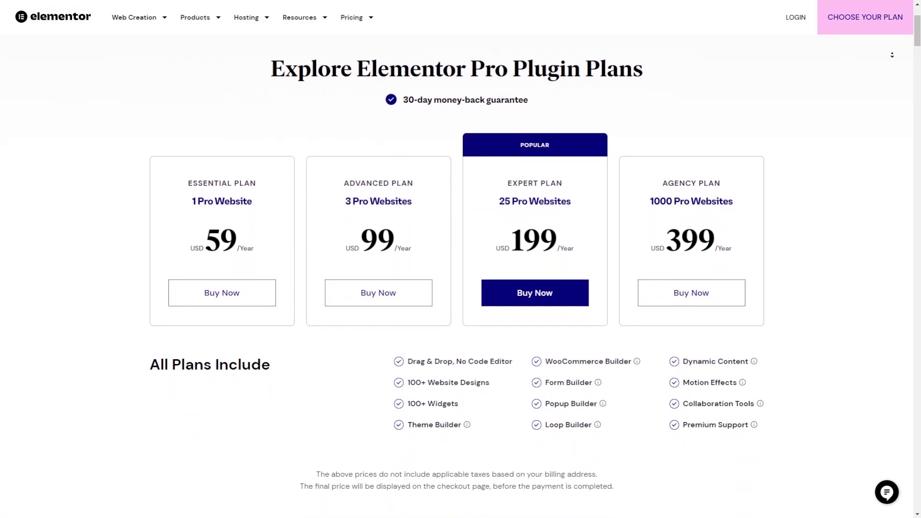
scroll(457, 283, down, 2)
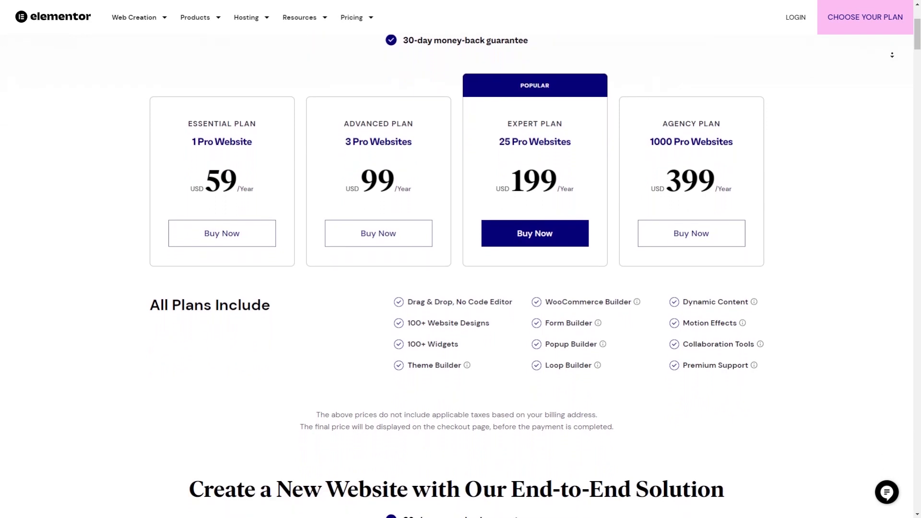
scroll(457, 283, down, 2)
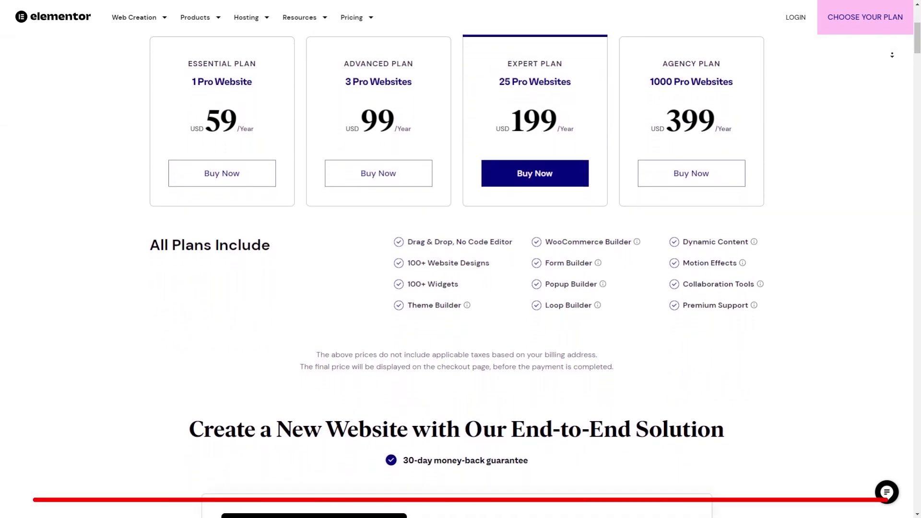
scroll(456, 283, down, 2)
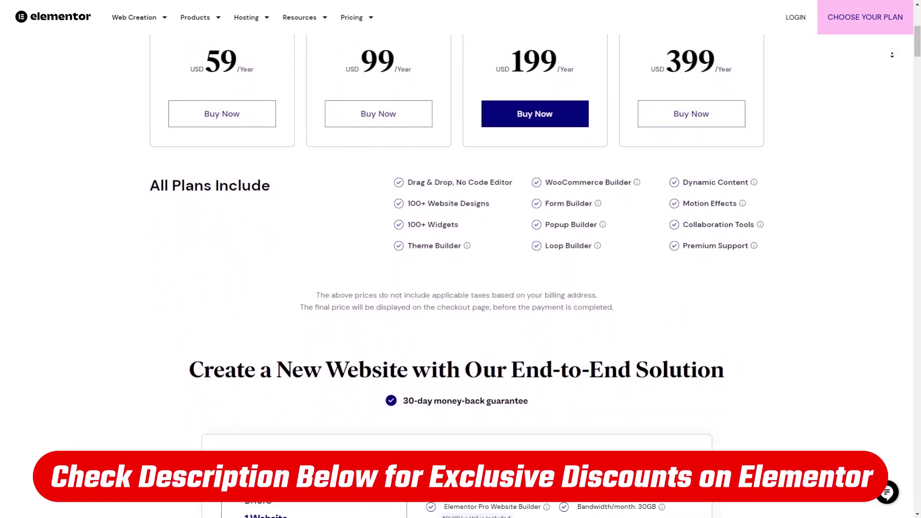
scroll(457, 283, down, 2)
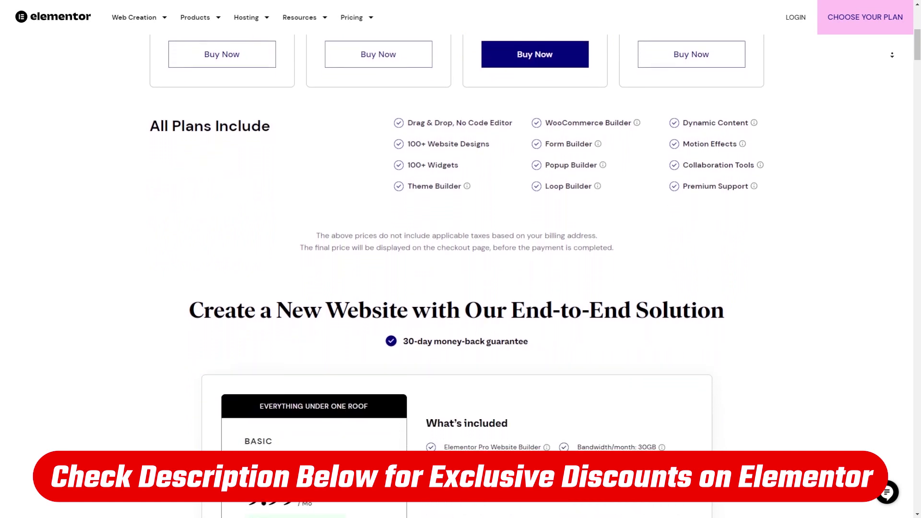
scroll(457, 283, down, 2)
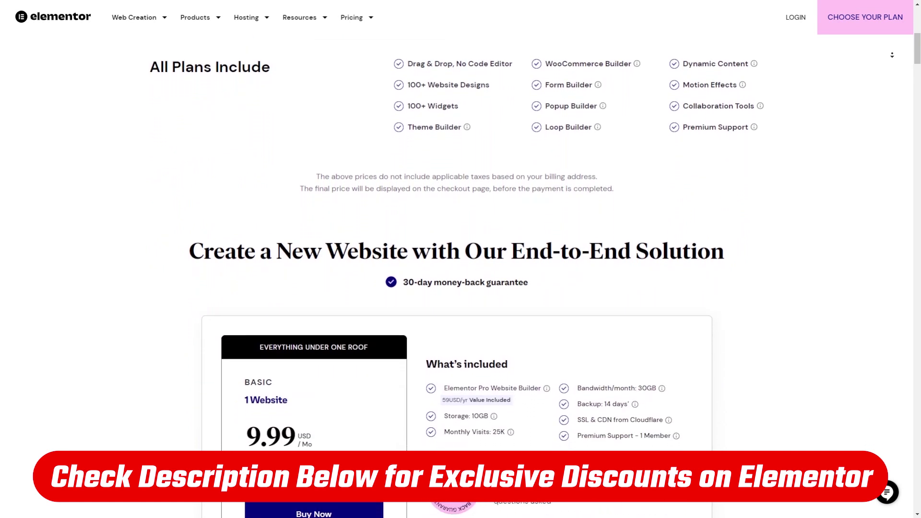
scroll(457, 283, down, 2)
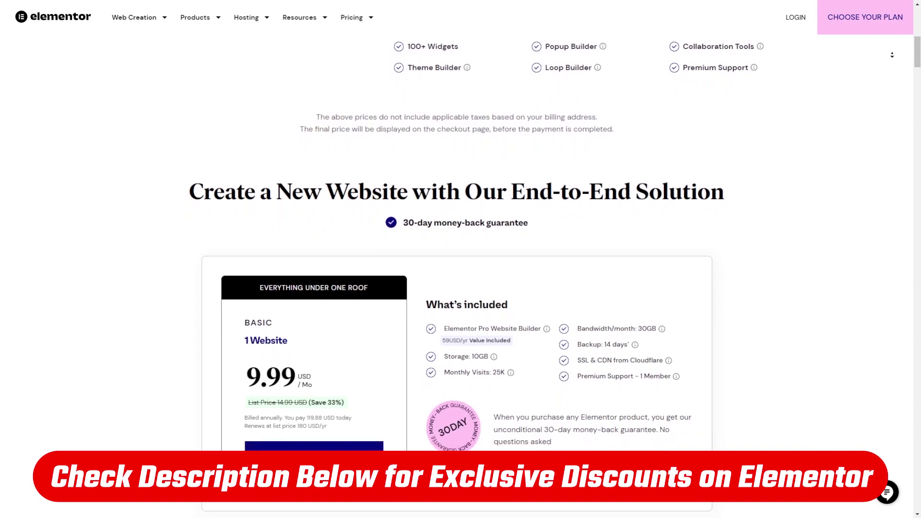
scroll(456, 283, down, 1)
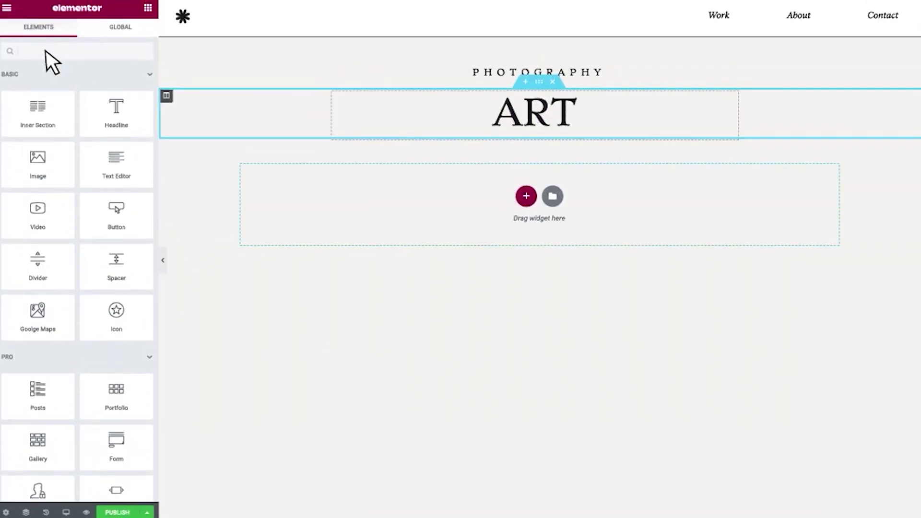
- Search widgets for 'Post' and place Post Navigation arrows in the ART section
click(45, 56)
text(Post)
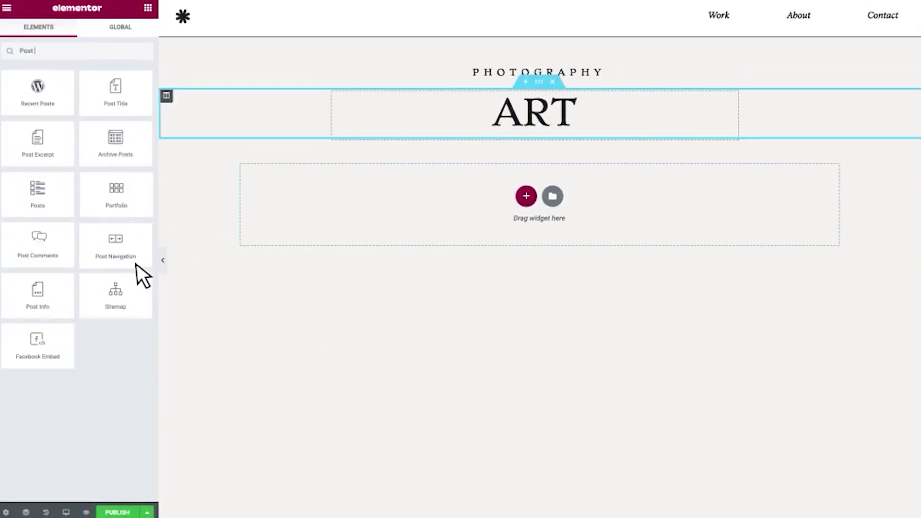
drag(433, 140, 432, 115)
click(76, 29)
click(140, 115)
click(148, 8)
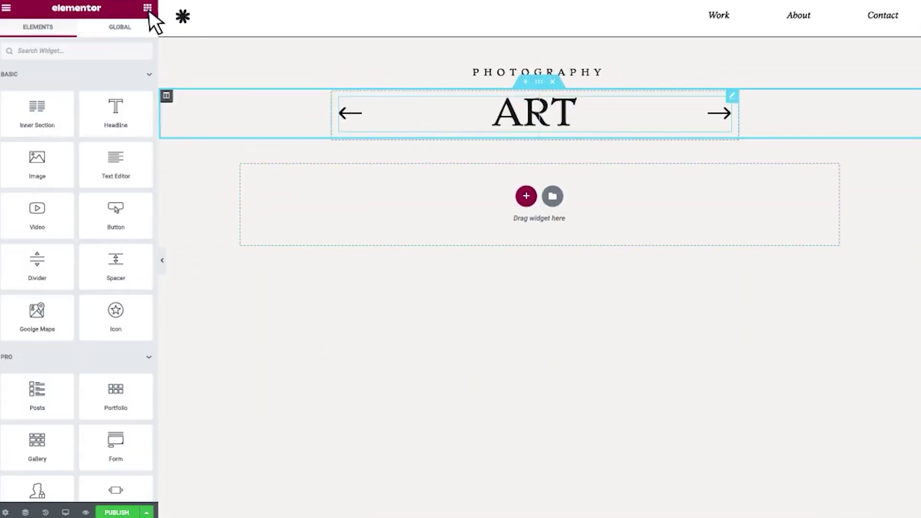
- Add a red-paint Image widget below and narrow its custom width in Advanced
drag(146, 183, 461, 211)
click(130, 36)
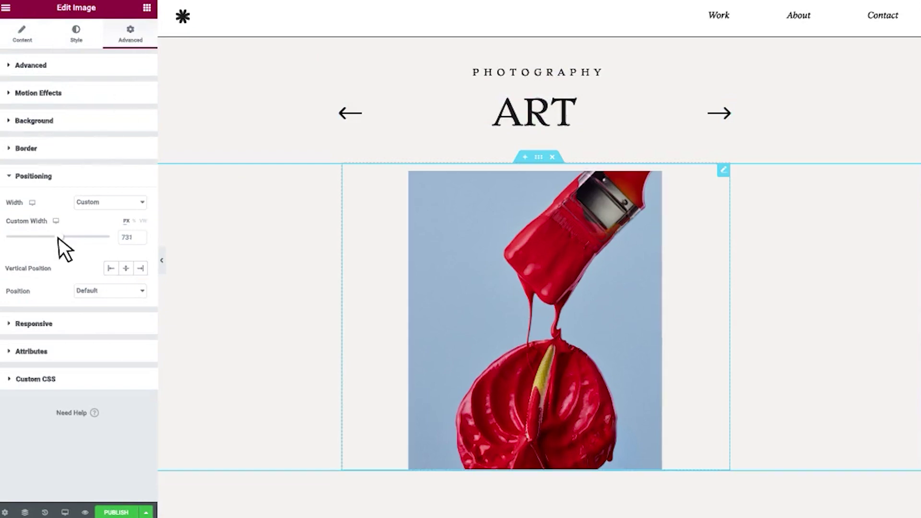
drag(62, 246, 24, 246)
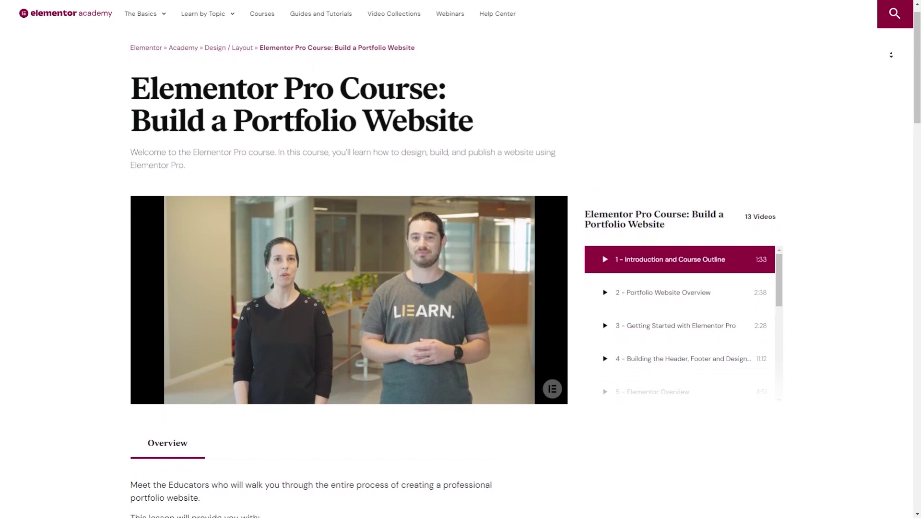
scroll(456, 278, down, 3)
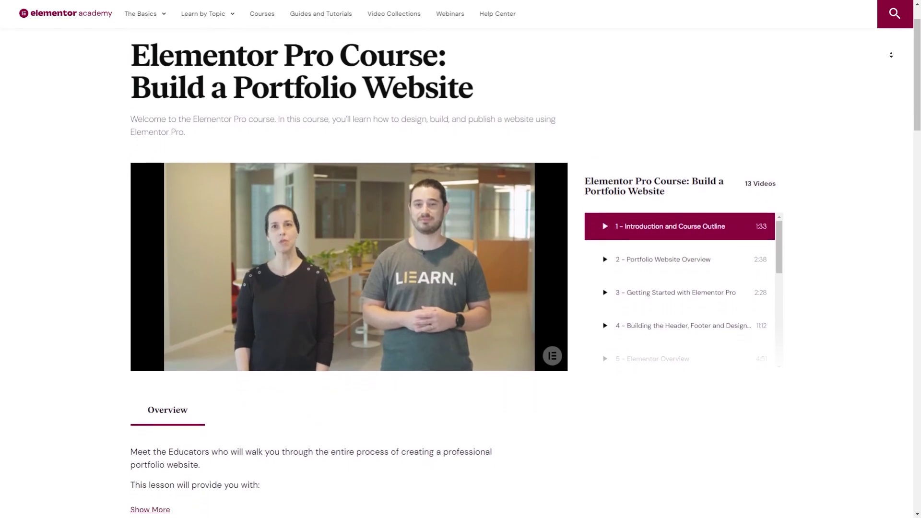
- Scroll down the Portfolio Website course page to its 13-video lesson list
scroll(455, 278, down, 3)
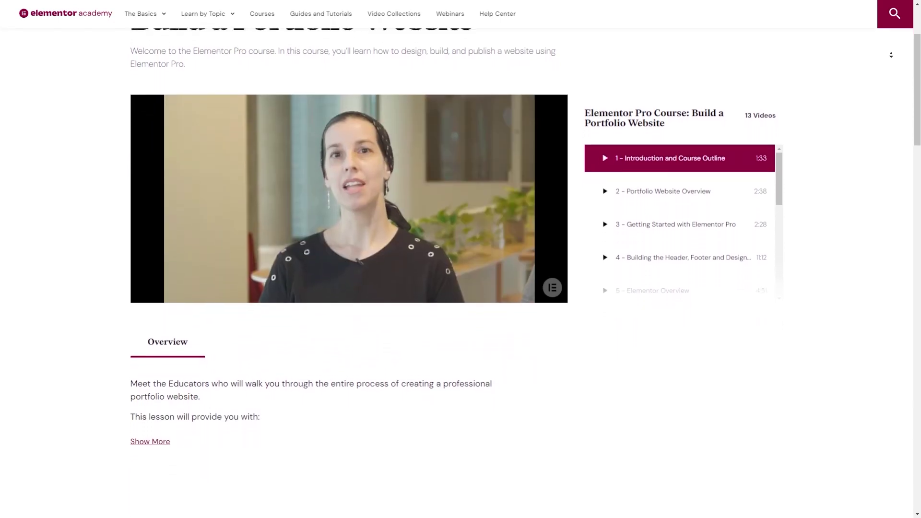
scroll(456, 278, down, 1)
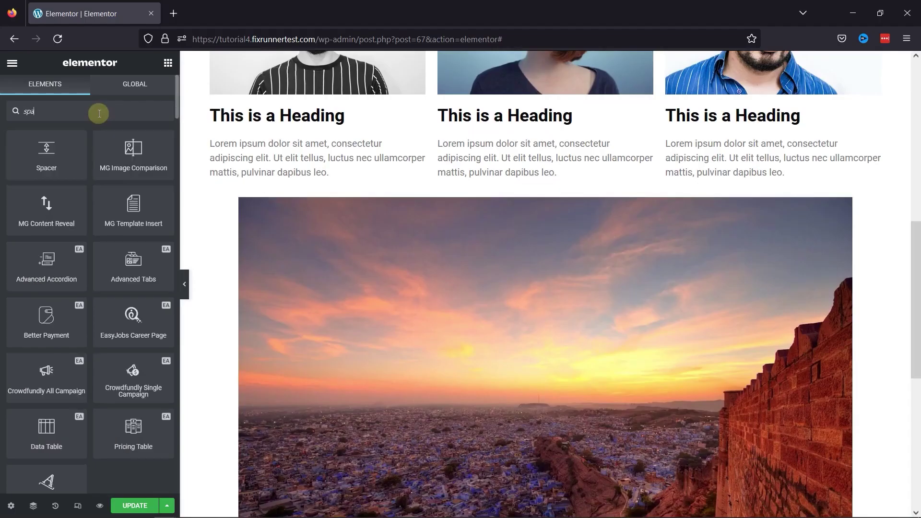
- Search for the Spacer widget and insert a spacer above the image
text(acer)
drag(83, 148, 584, 207)
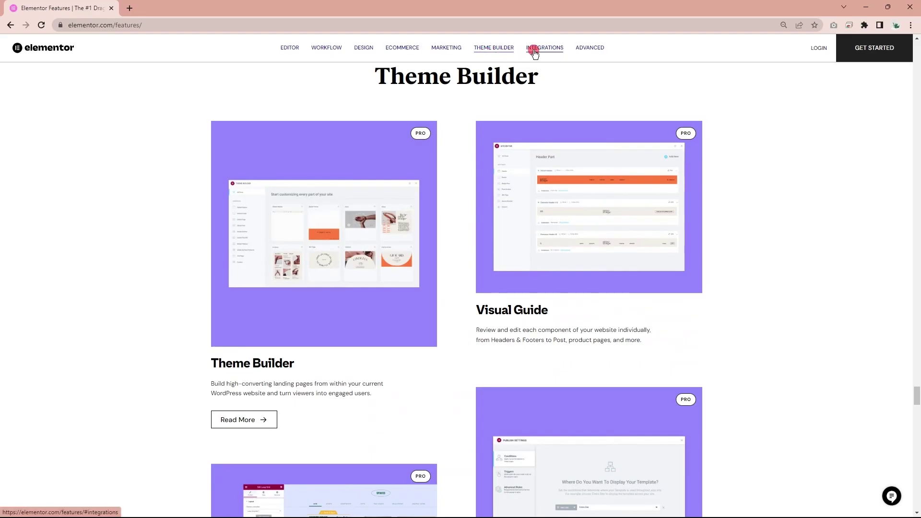
click(534, 50)
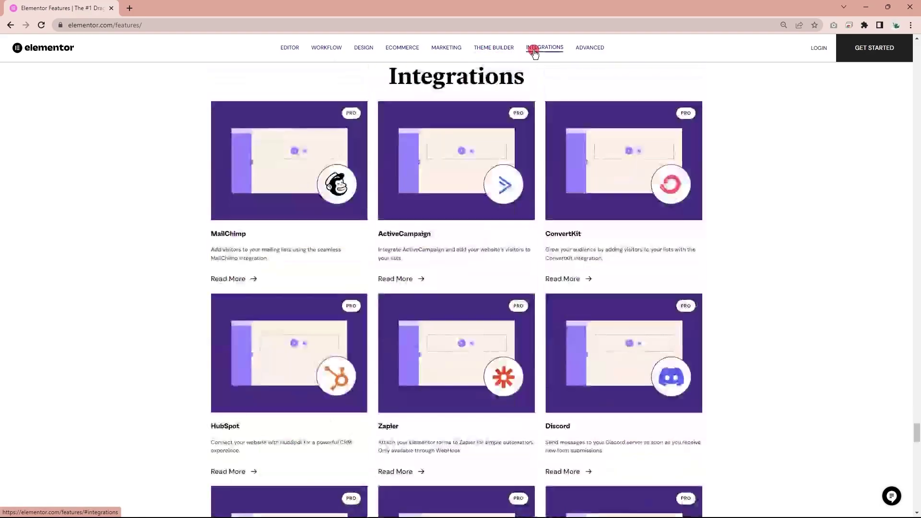
click(584, 49)
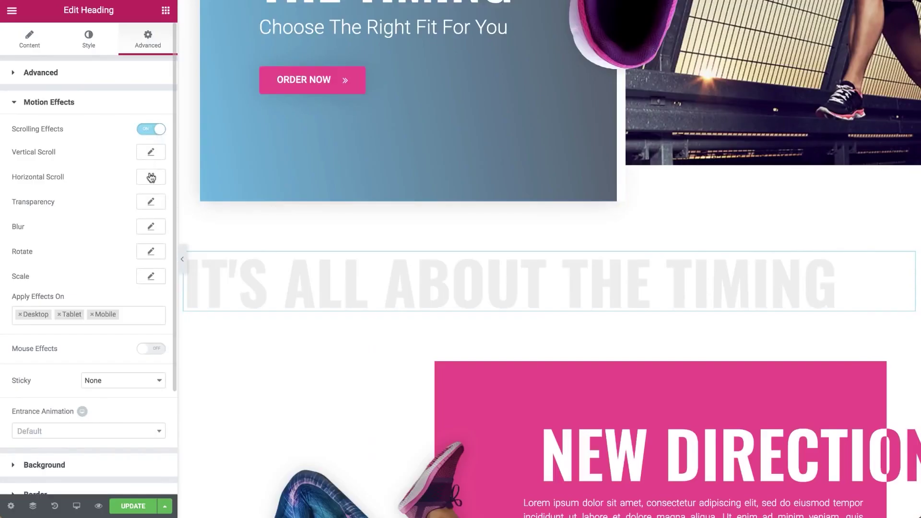
- Set the heading's Horizontal Scroll direction to To Right and the testimonial carousel skin to Bubble
click(151, 179)
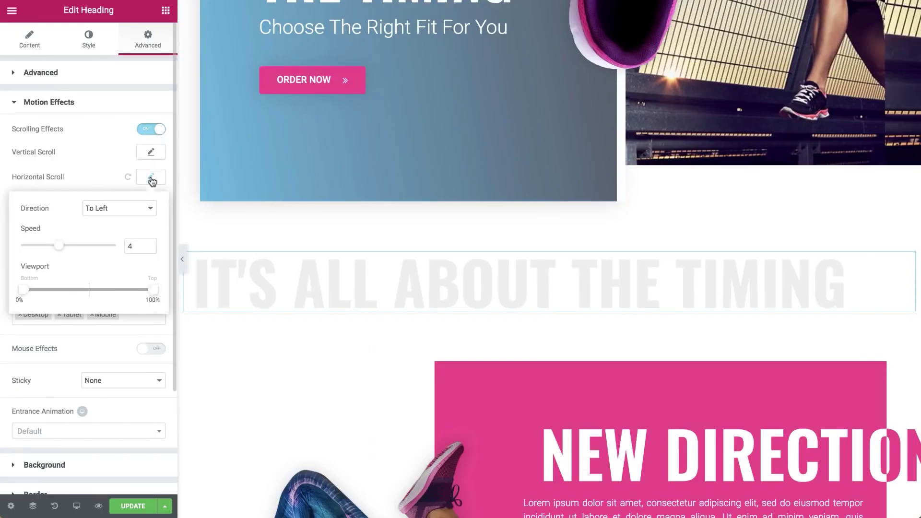
click(137, 207)
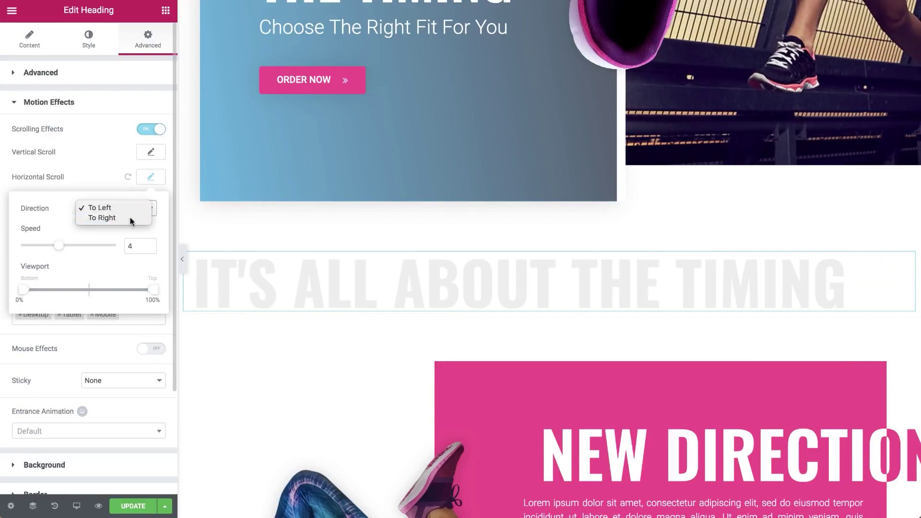
click(131, 219)
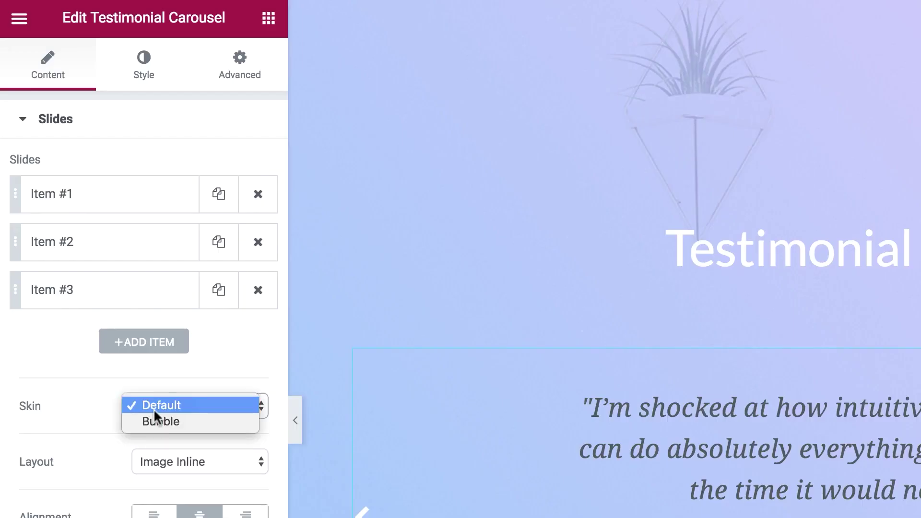
click(103, 280)
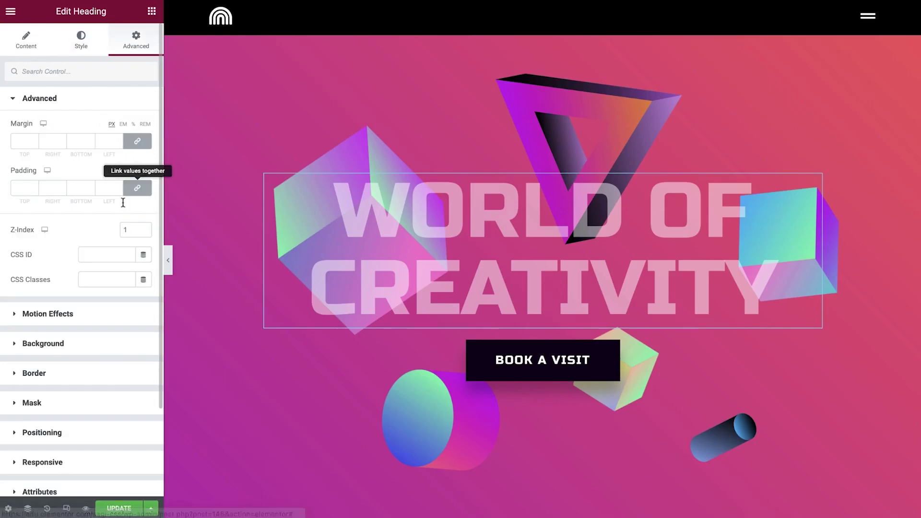
scroll(108, 436, down, 3)
click(44, 442)
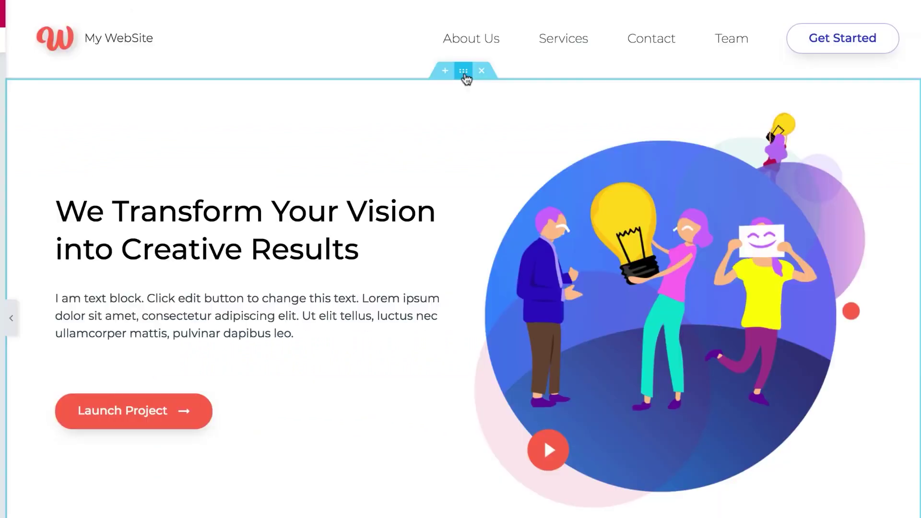
- Add a new empty section to the My WebSite page and bring up its column structures
click(445, 71)
click(444, 138)
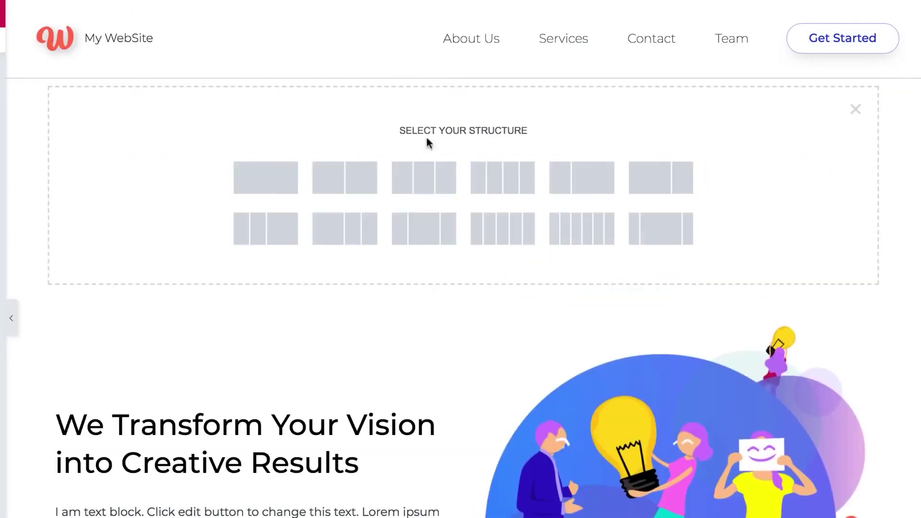
- Make the new section single-column and open its Edit Section settings
click(278, 175)
click(463, 71)
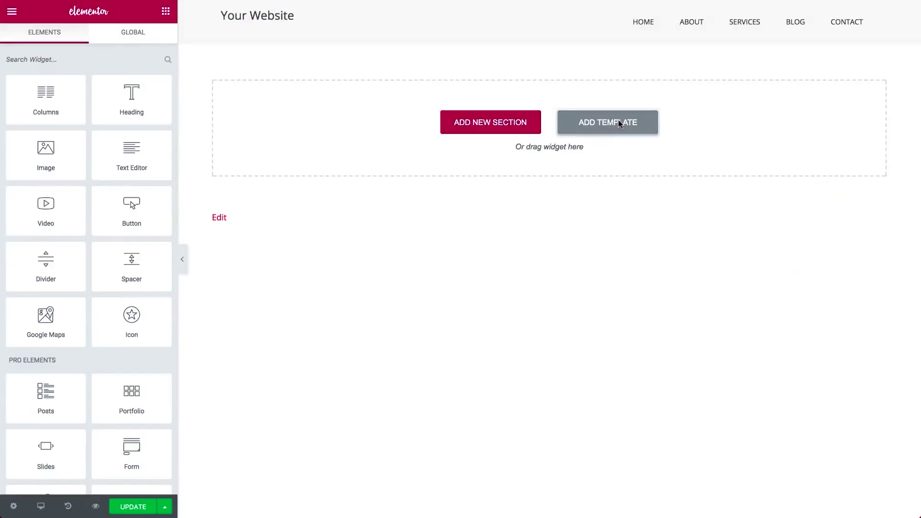
- Open the template Library and browse the ready-made templates
click(618, 122)
scroll(668, 185, down, 8)
scroll(669, 185, down, 15)
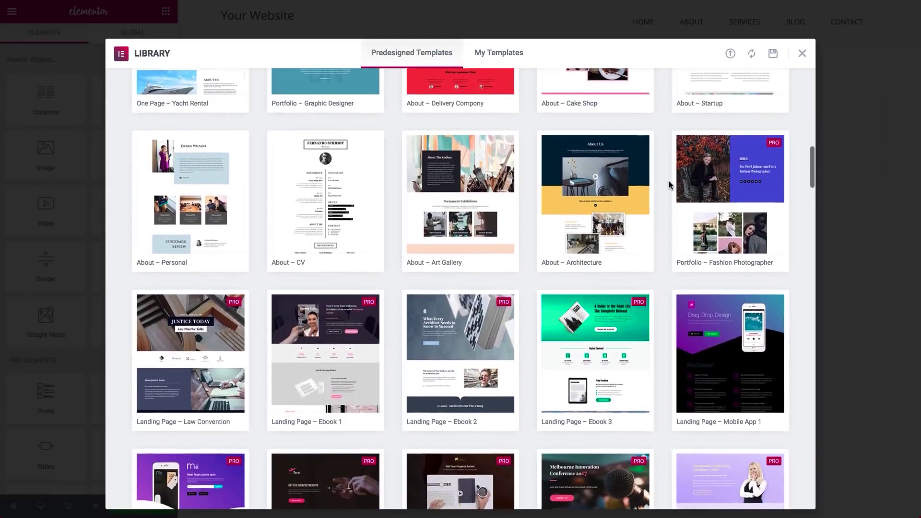
scroll(668, 182, down, 12)
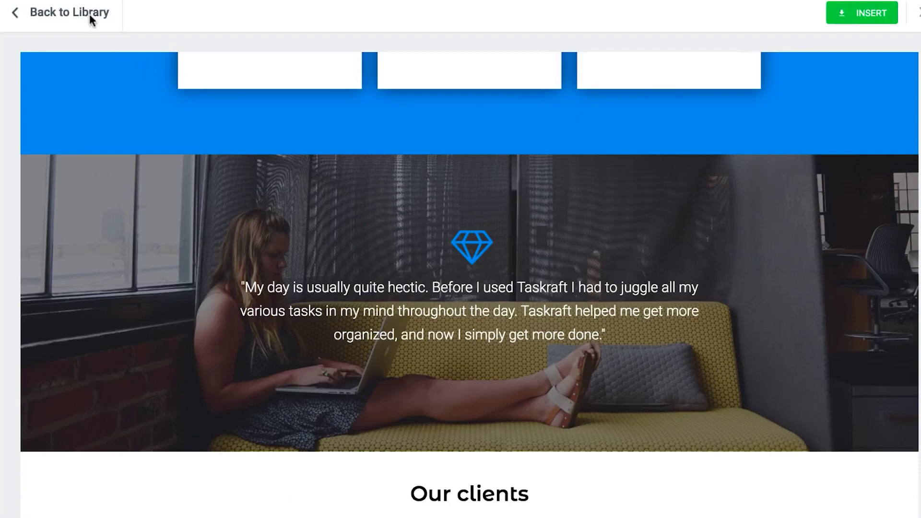
click(89, 14)
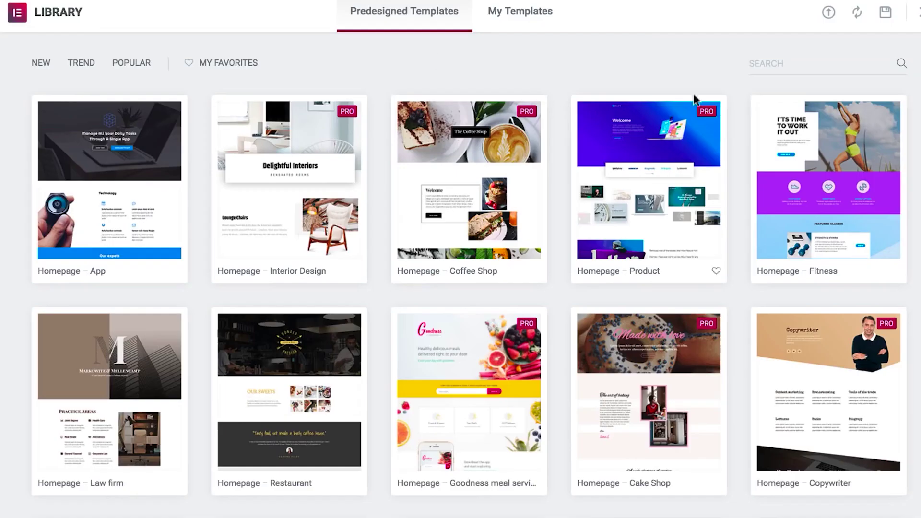
- Search the Library for 'SERV' and insert the Services – Consulting template
click(788, 65)
text(SERV)
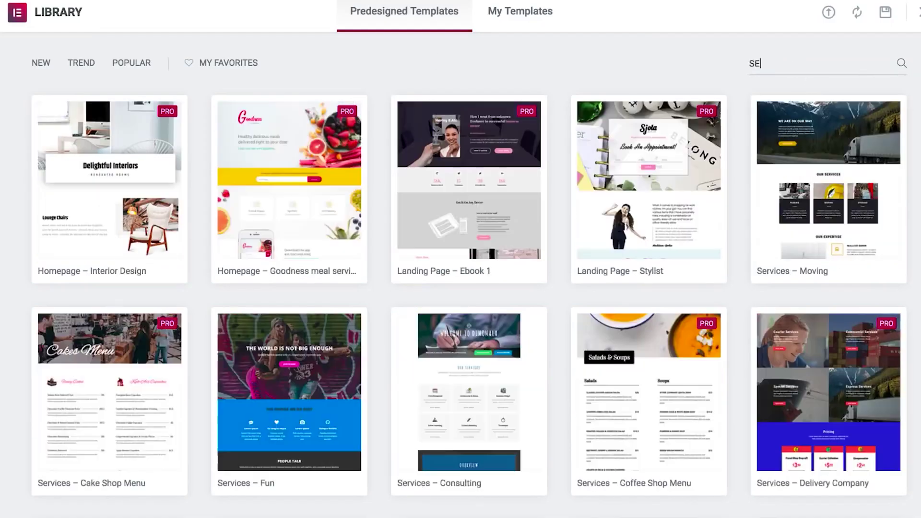
mouse_move(811, 204)
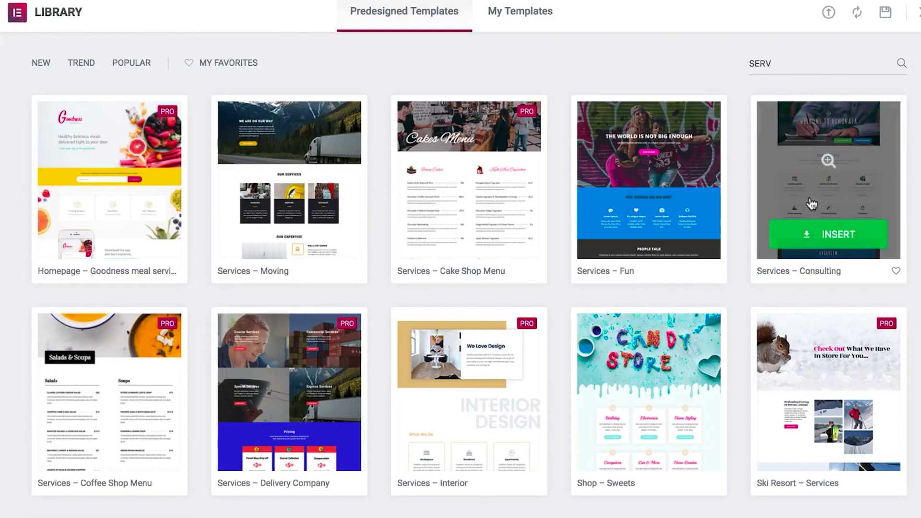
click(819, 241)
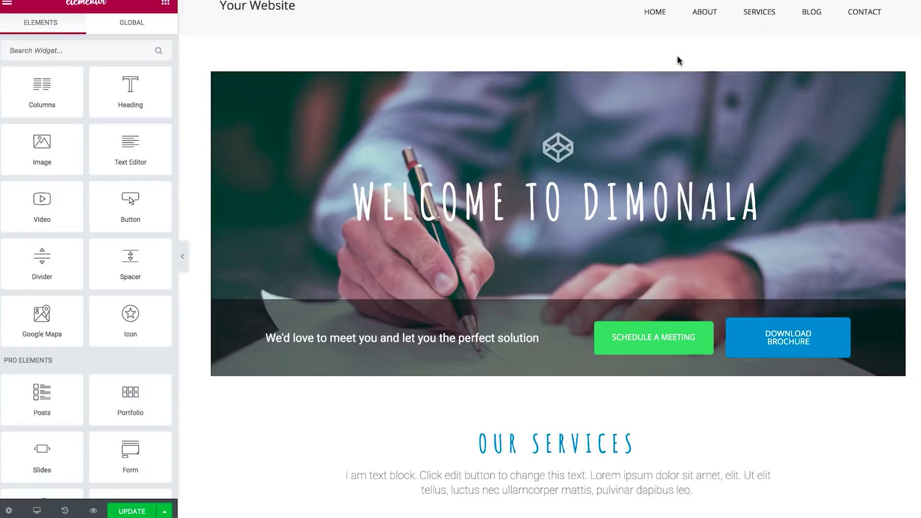
mouse_move(527, 64)
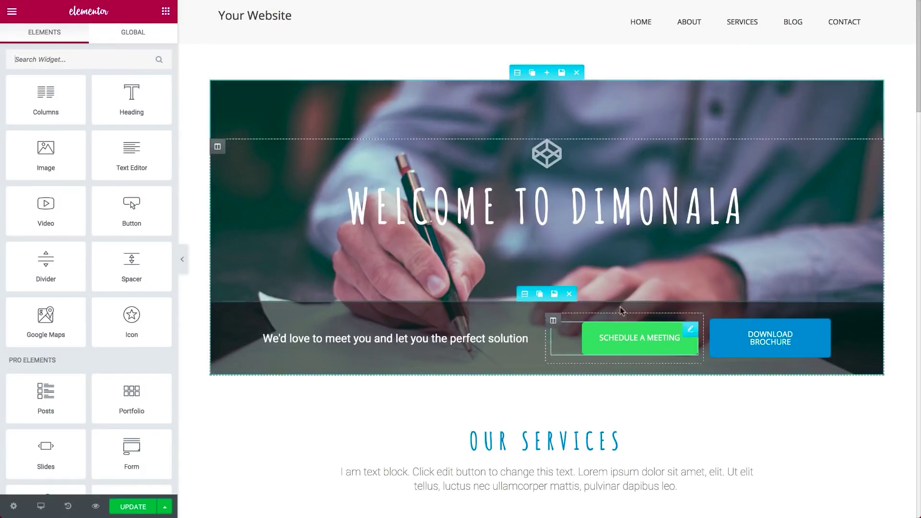
scroll(698, 131, down, 6)
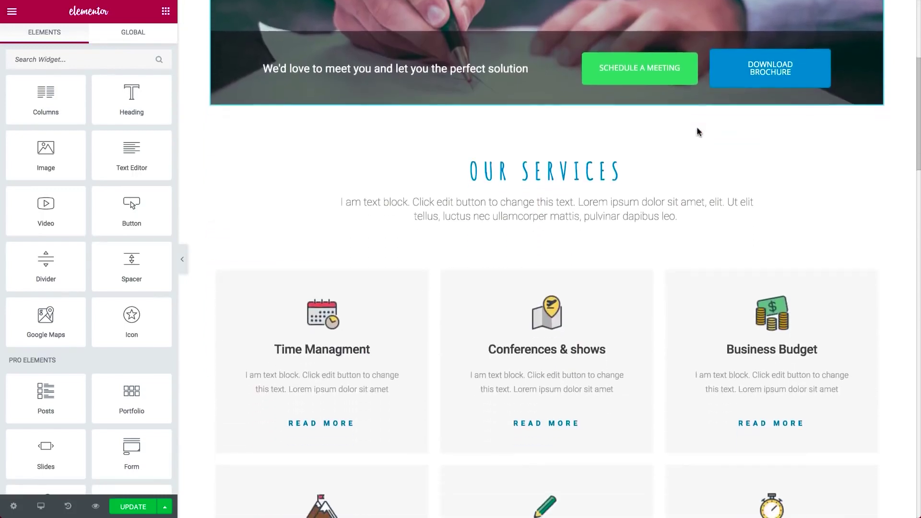
scroll(597, 126, down, 3)
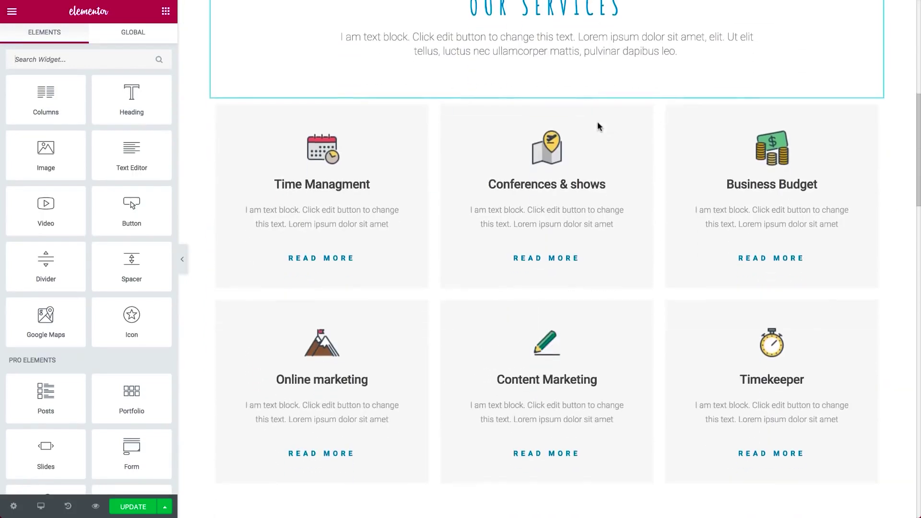
scroll(530, 137, down, 2)
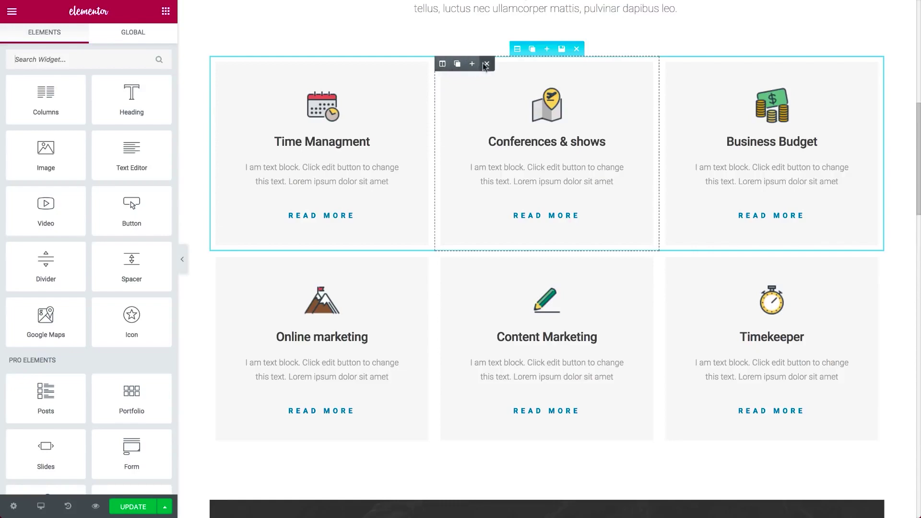
scroll(668, 64, down, 3)
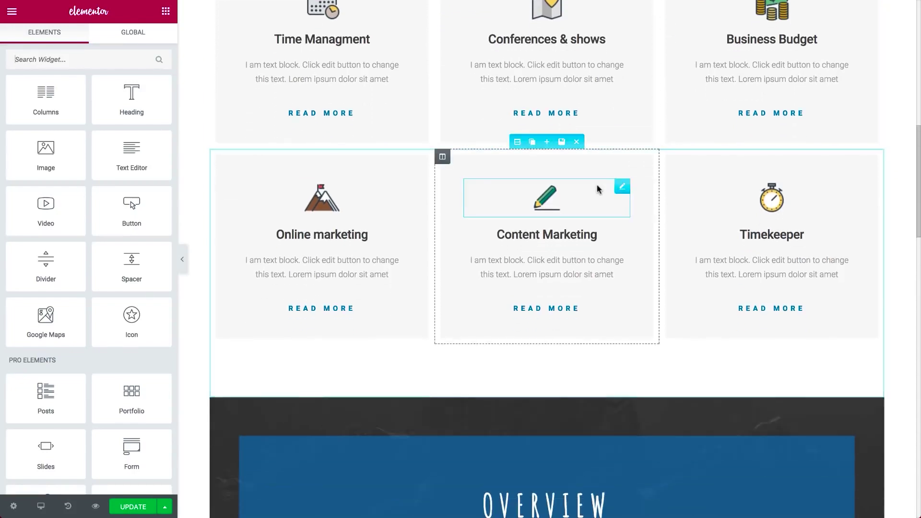
scroll(591, 271, down, 15)
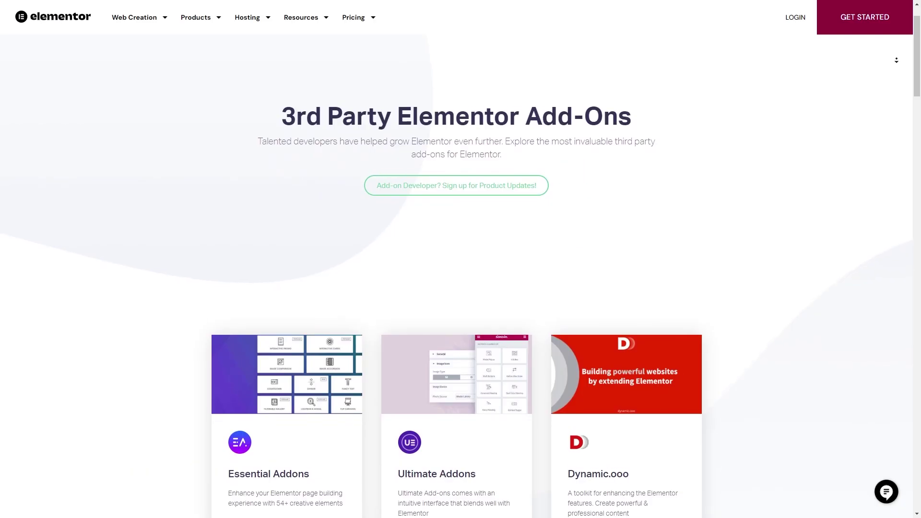
- Set the Hero Main Title global font to Krona One, size 6.0, Normal weight
scroll(456, 307, down, 1)
scroll(456, 307, down, 1)
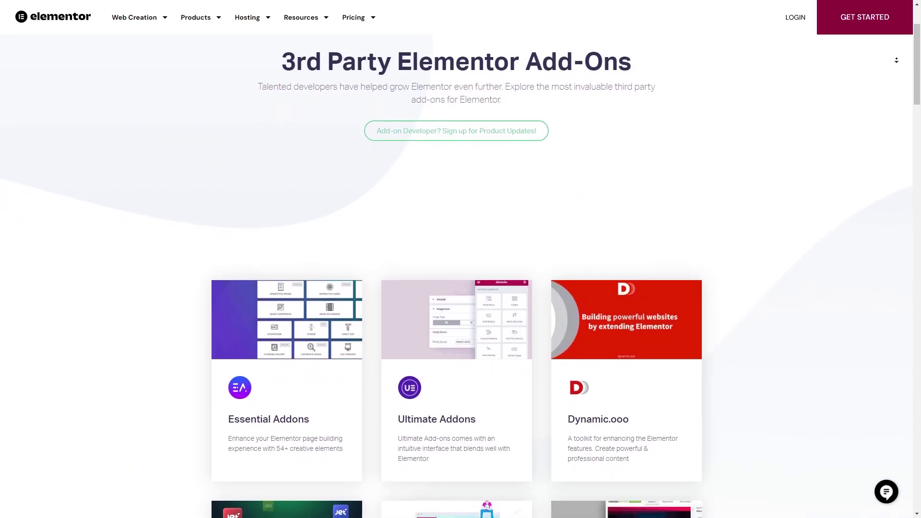
scroll(456, 307, down, 2)
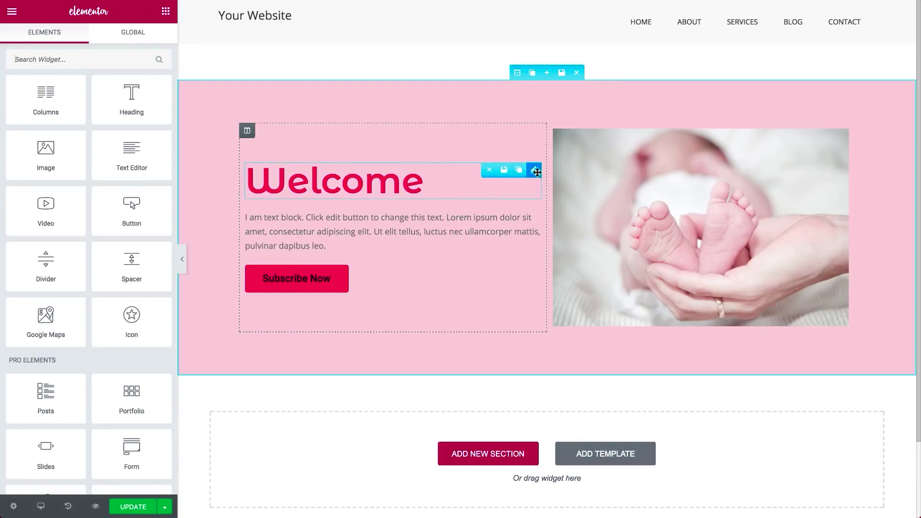
click(534, 170)
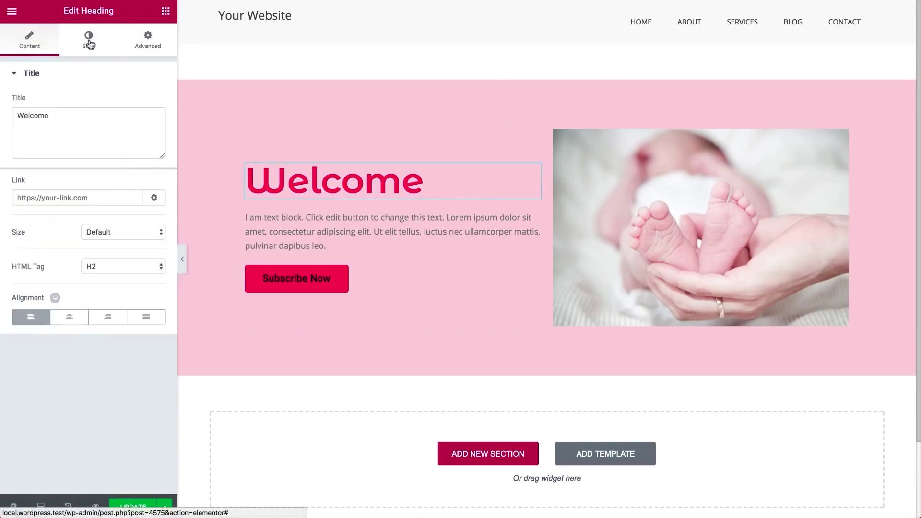
click(155, 170)
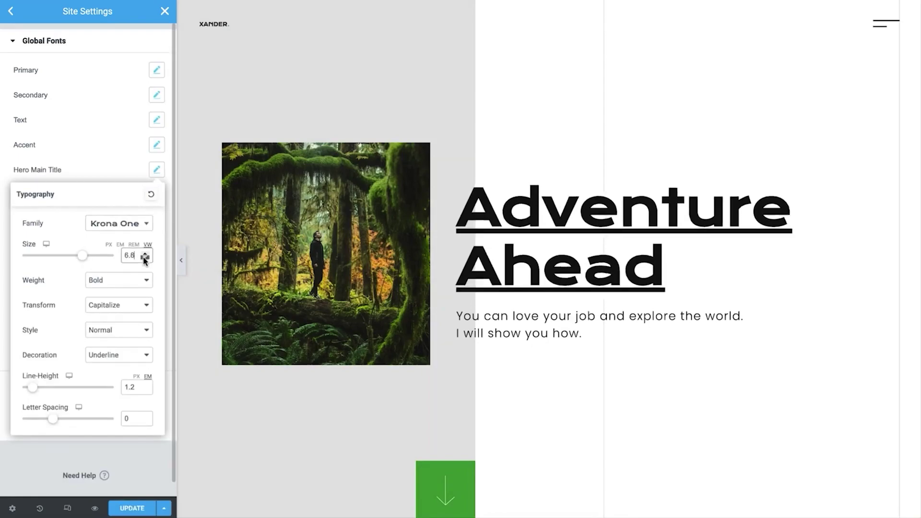
click(119, 280)
click(110, 270)
click(156, 170)
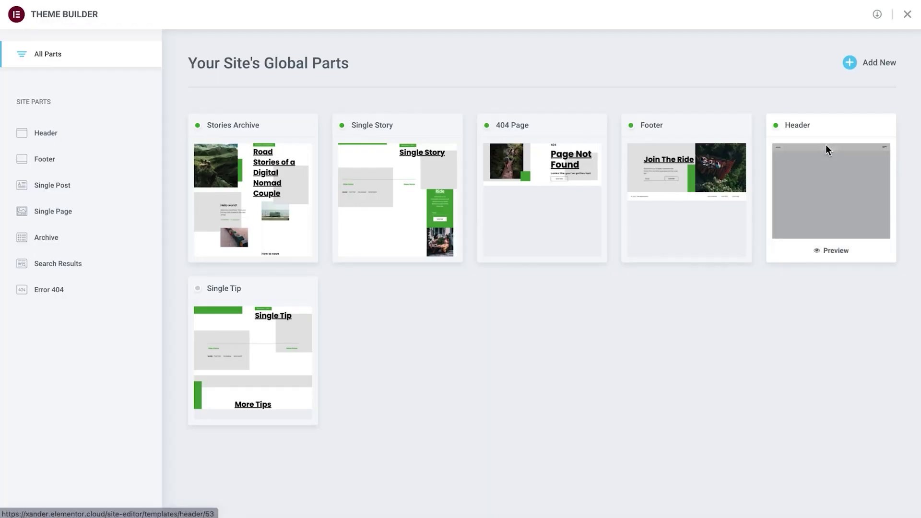
- Preview the site's Header template in Theme Builder and open it for editing
click(824, 145)
click(856, 127)
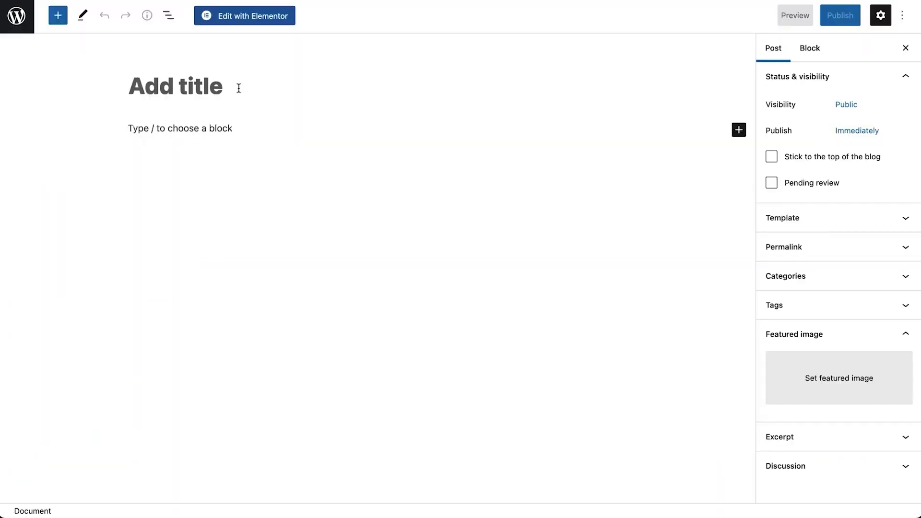
text(10 tips)
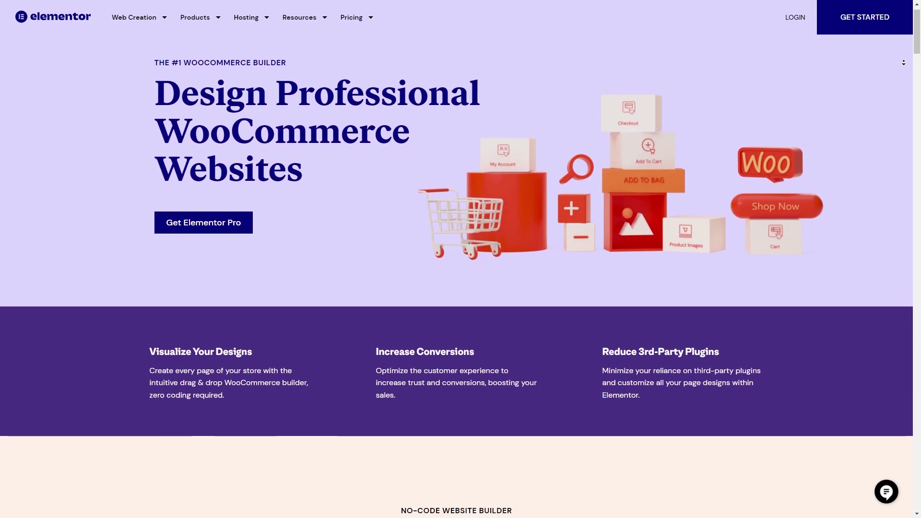
scroll(904, 62, down, 2)
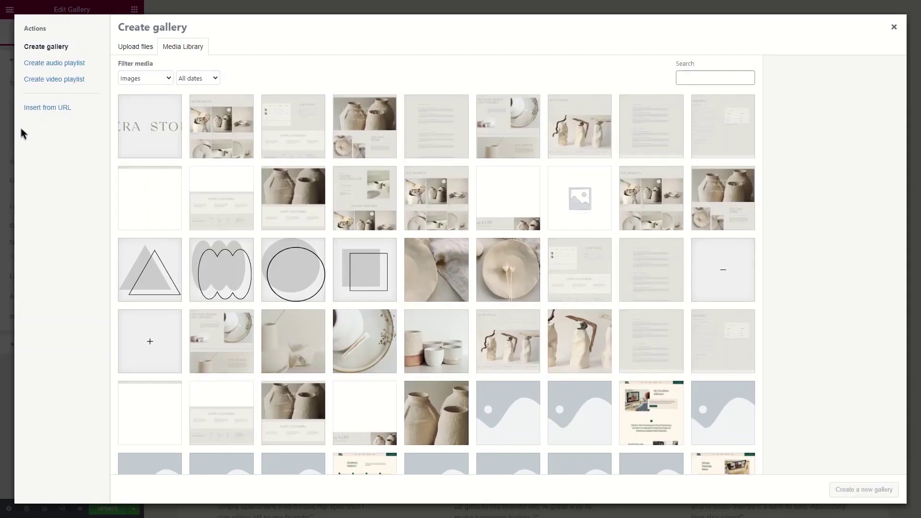
- Pick the four pottery images and insert them as a gallery on the Cera Store page
click(365, 341)
click(436, 413)
click(508, 270)
click(579, 341)
click(852, 491)
click(873, 489)
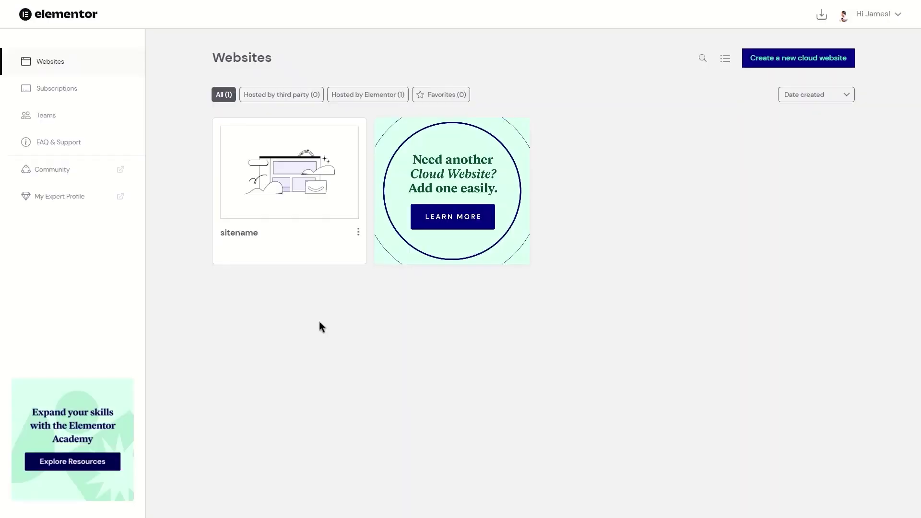
- Go to the WordPress dashboard, then to the Academy's Step-by-Step website-building guide
click(332, 143)
click(223, 231)
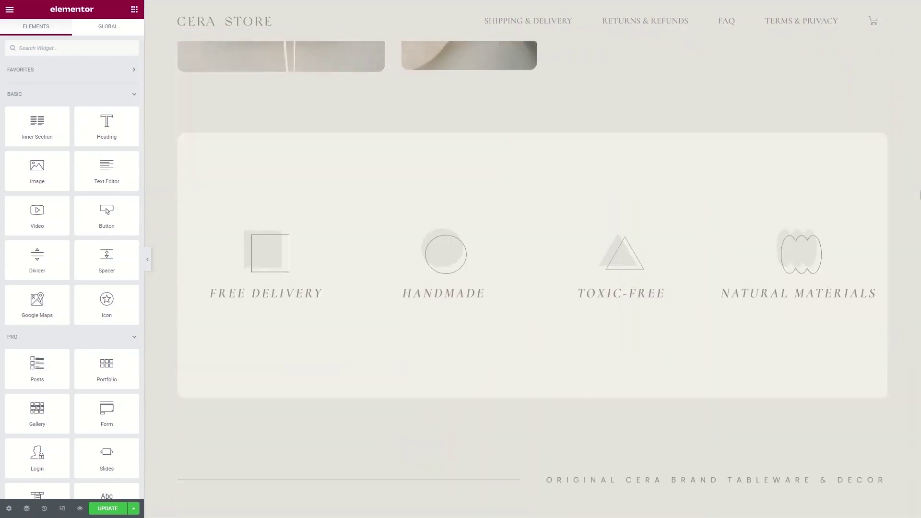
scroll(532, 240, up, 5)
scroll(72, 287, down, 5)
drag(106, 355, 374, 355)
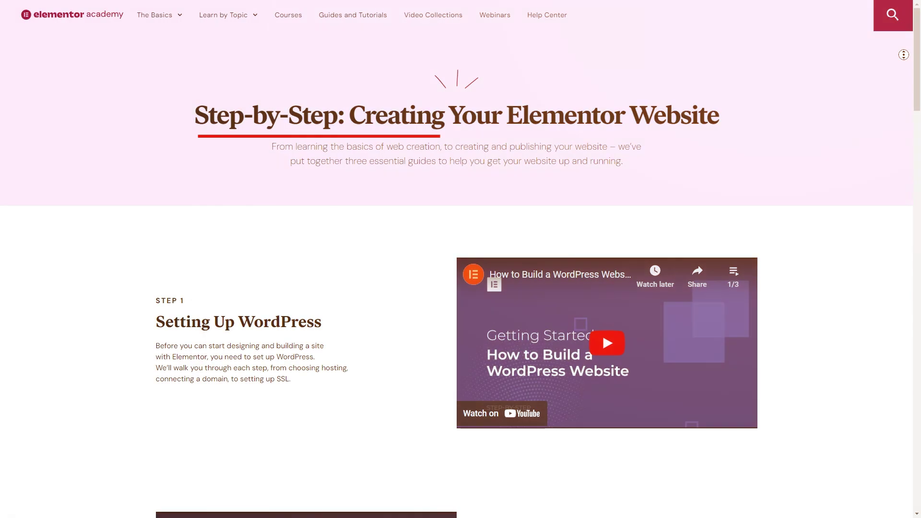
- Scroll through the Academy guide, Resources page and homepage, ending on Browse All Elementor Features
scroll(903, 55, down, 4)
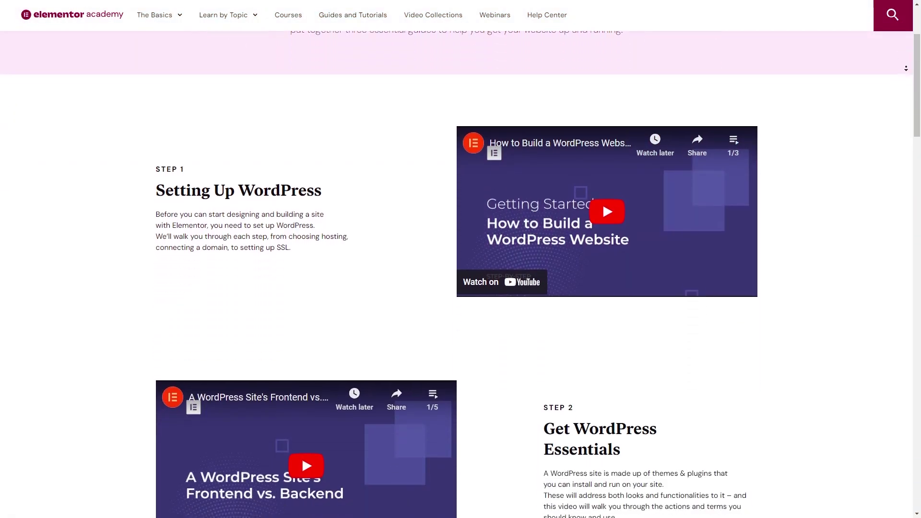
scroll(905, 68, down, 5)
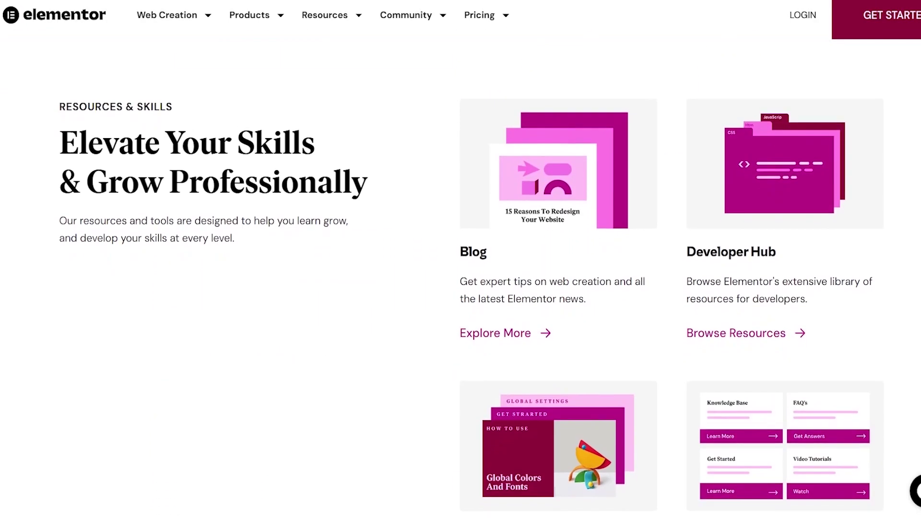
scroll(460, 259, down, 2)
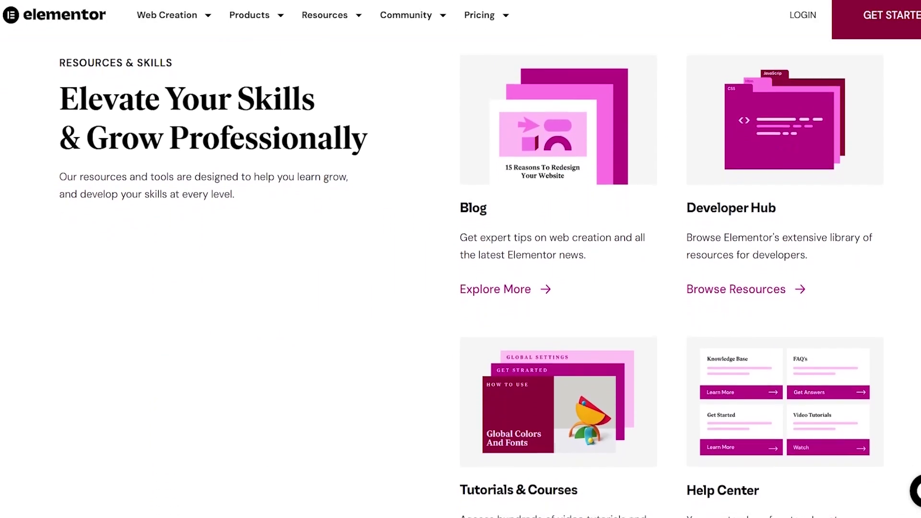
scroll(470, 221, down, 2)
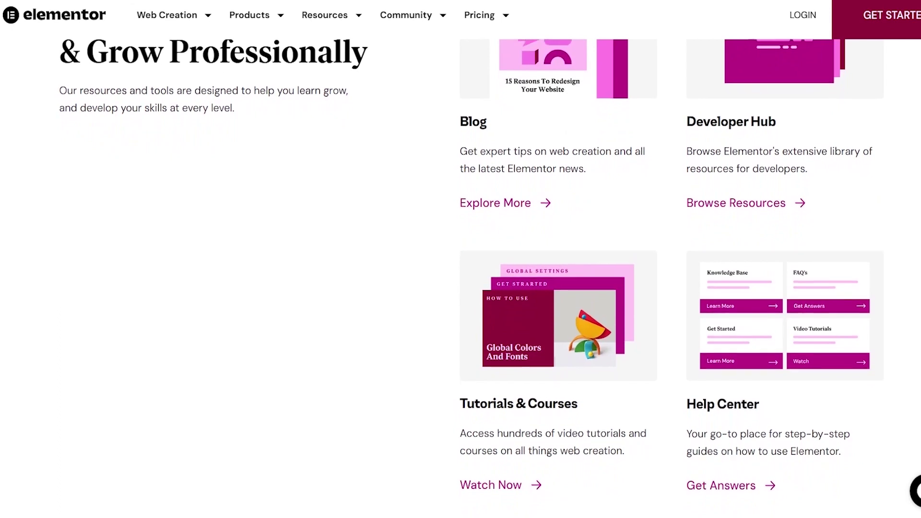
scroll(470, 221, down, 2)
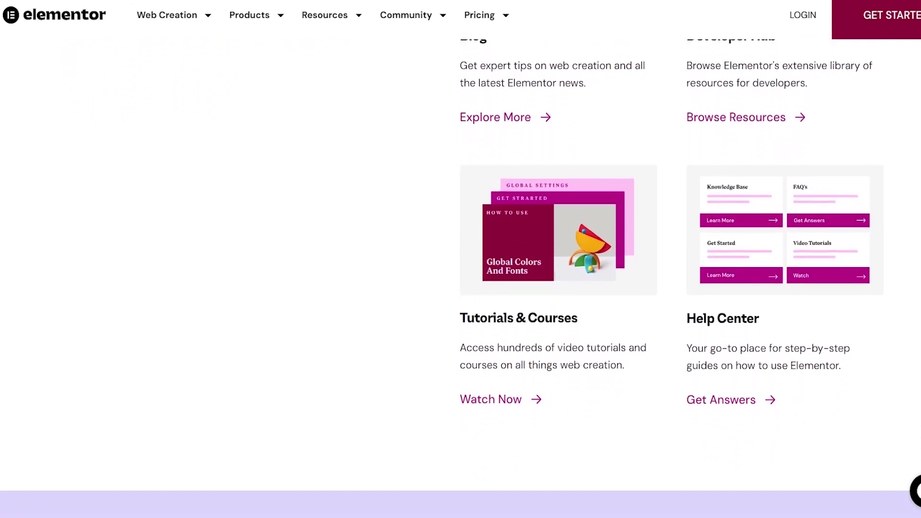
scroll(470, 221, down, 2)
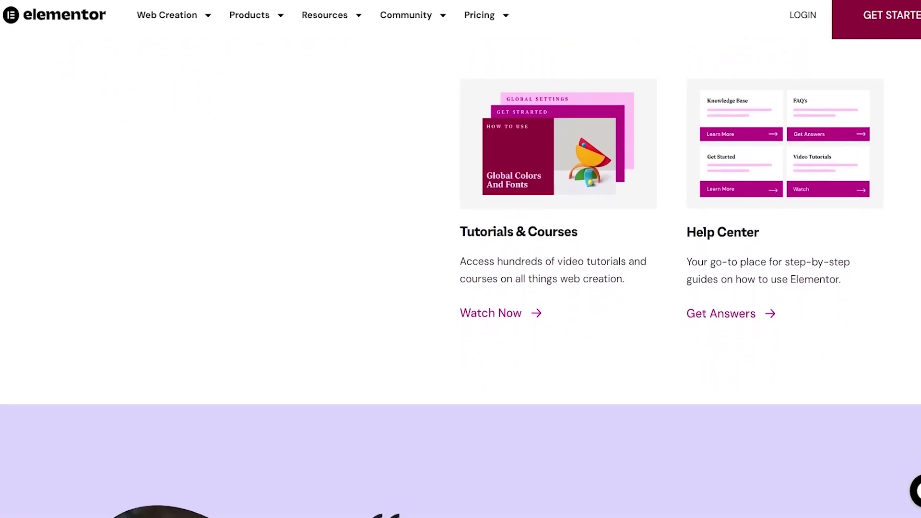
scroll(470, 221, down, 2)
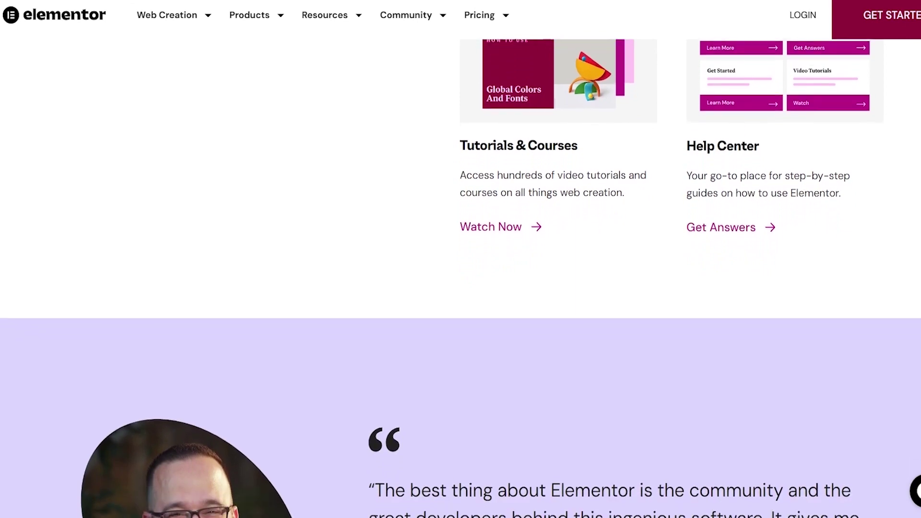
scroll(470, 220, down, 2)
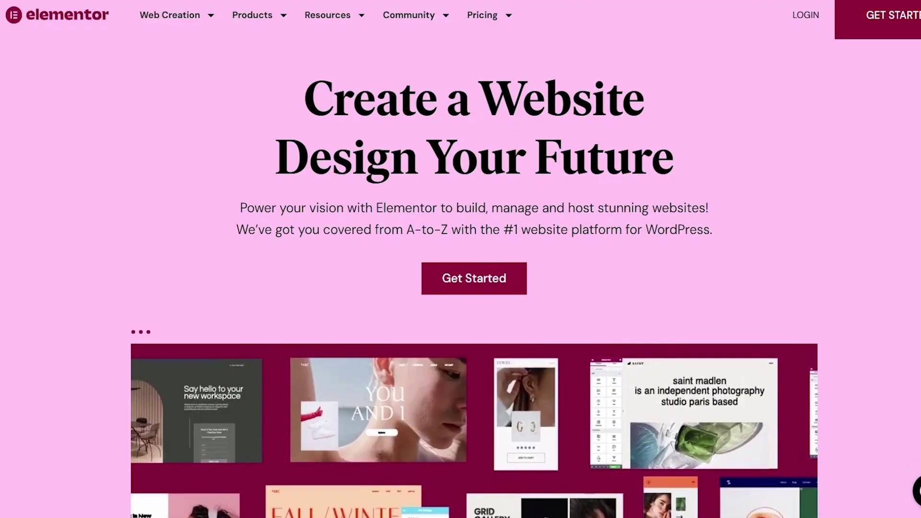
scroll(461, 259, down, 2)
scroll(460, 259, down, 2)
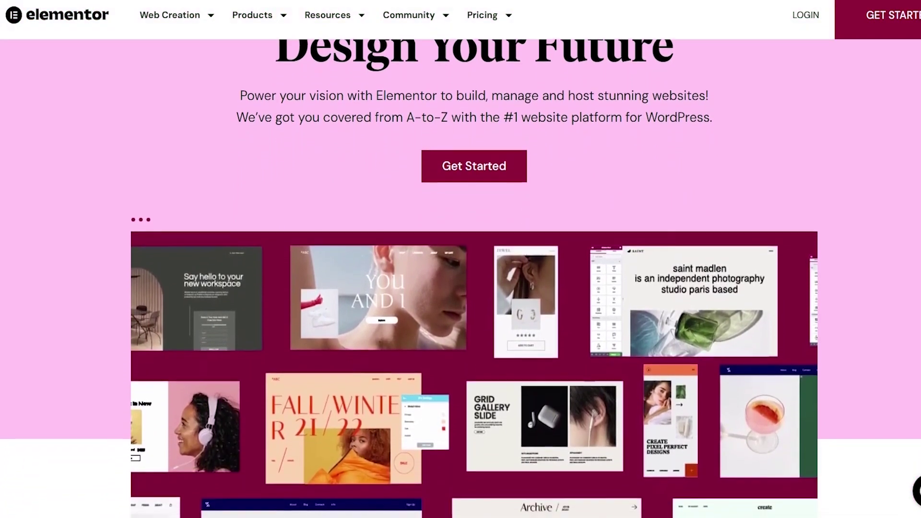
scroll(460, 259, down, 2)
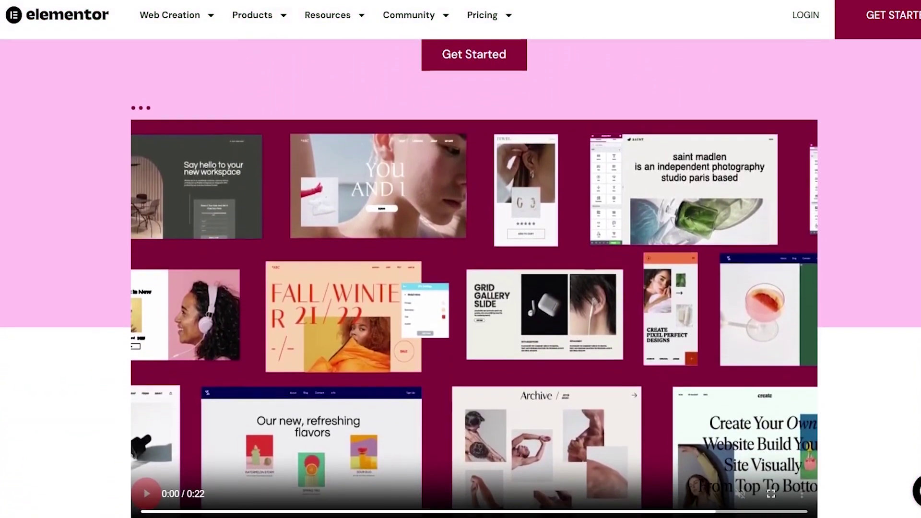
scroll(460, 259, down, 2)
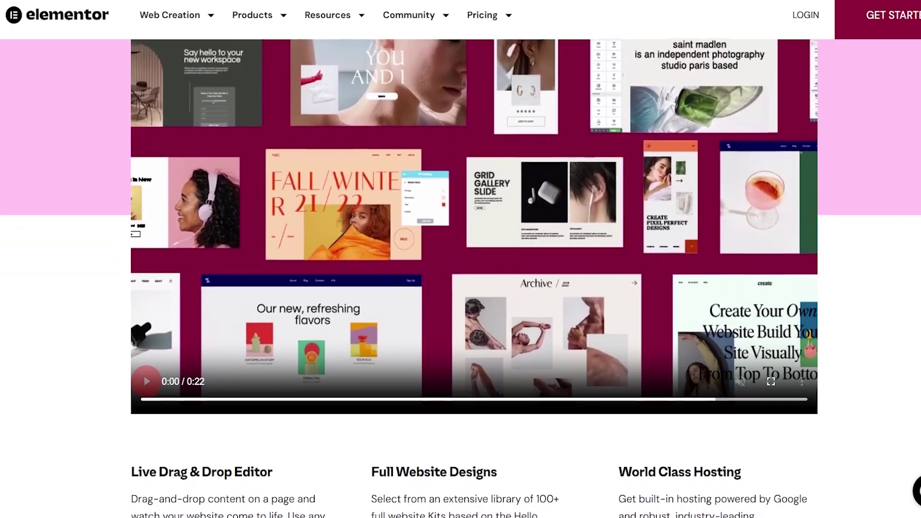
scroll(460, 258, down, 2)
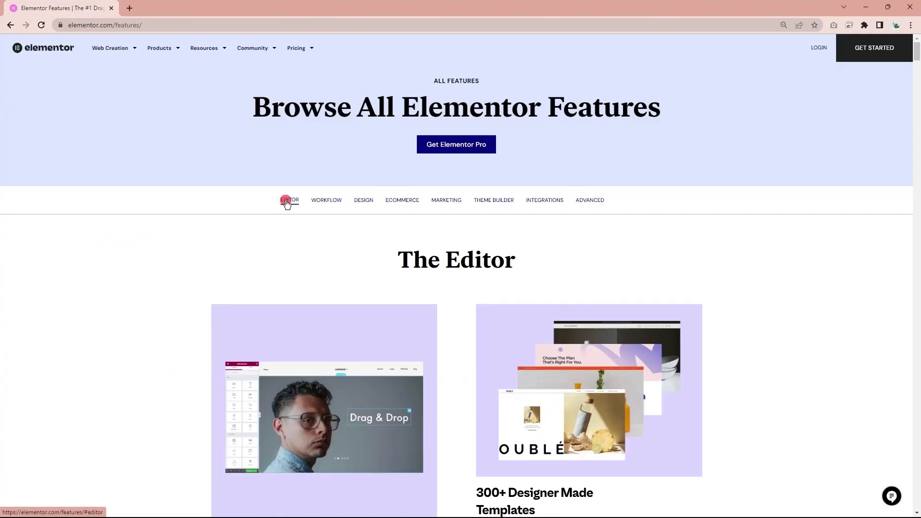
- Jump through The Editor, Workflow Optimization, Design Capabilities and Ecommerce Features sections
click(288, 200)
scroll(161, 200, down, 1)
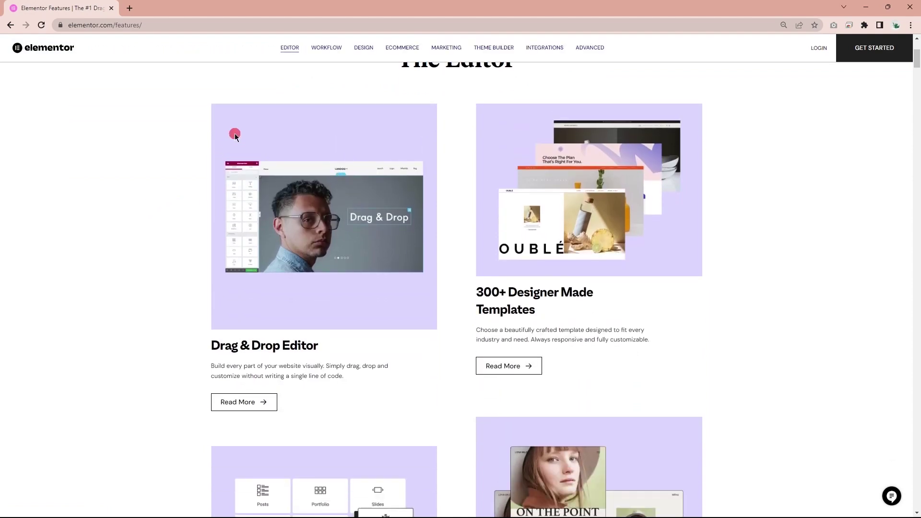
click(321, 51)
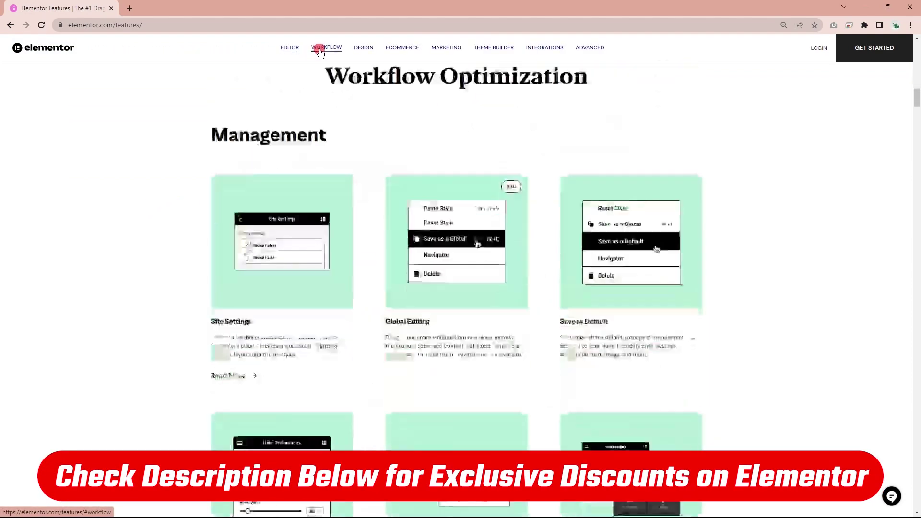
click(356, 50)
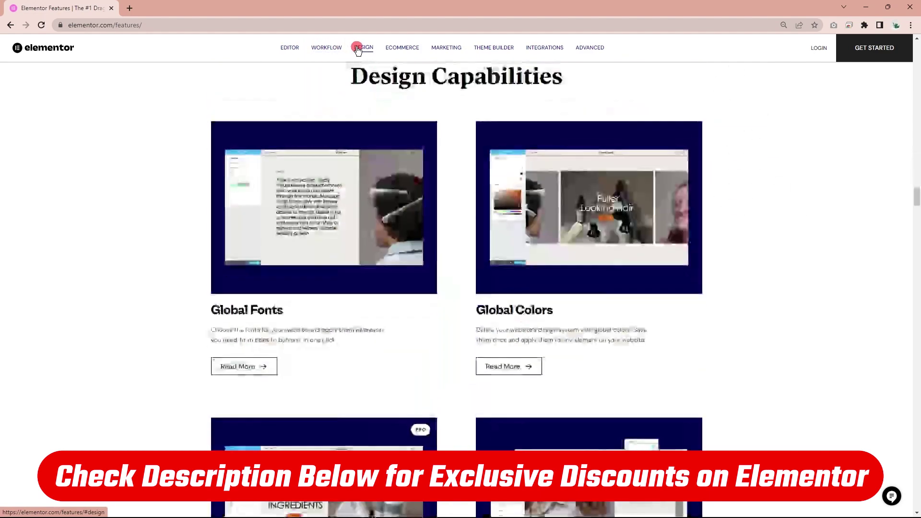
click(395, 48)
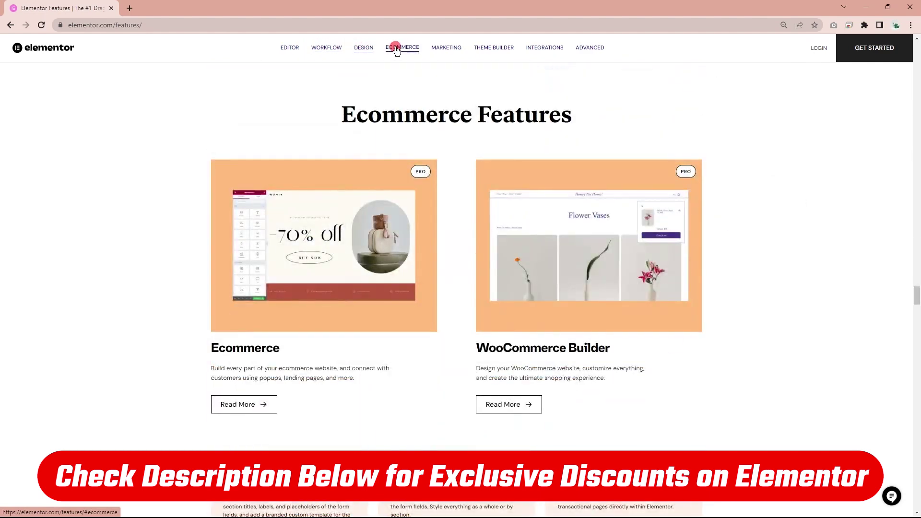
- Continue through the Marketing, Theme Builder, Integrations and Advanced Features sections
click(438, 49)
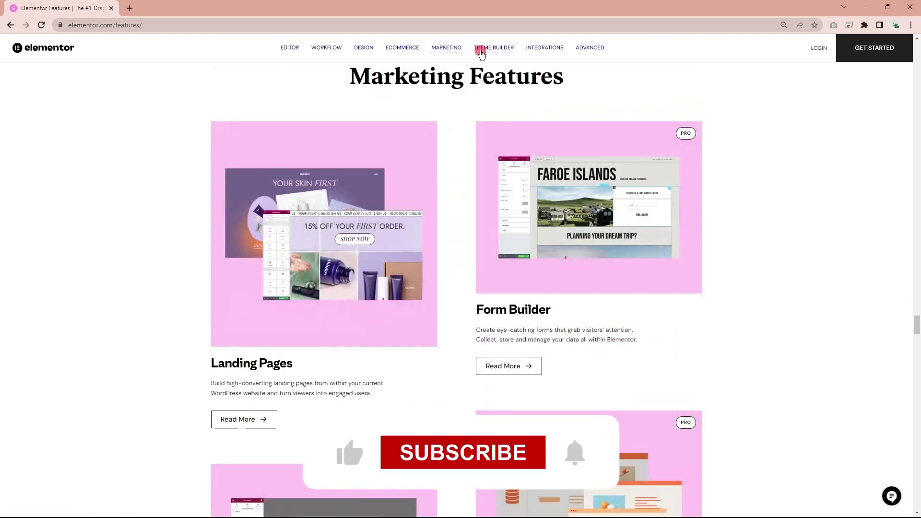
click(483, 50)
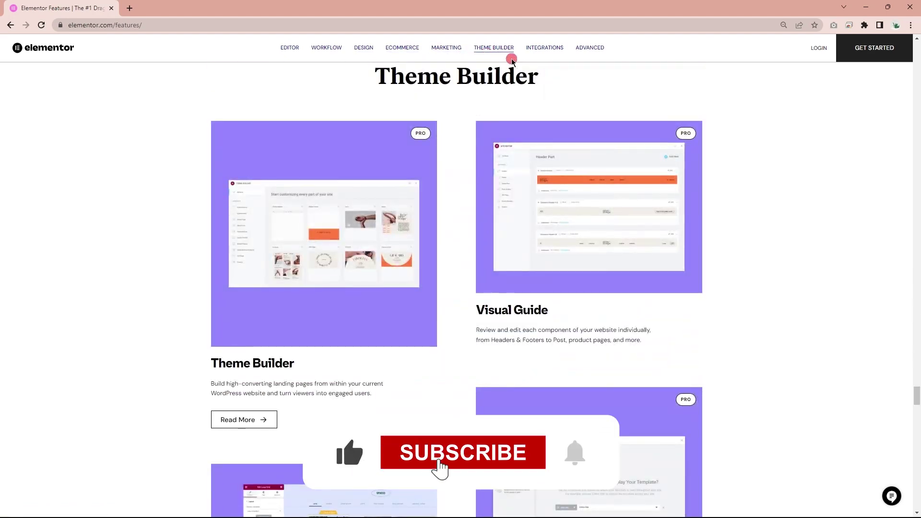
click(534, 49)
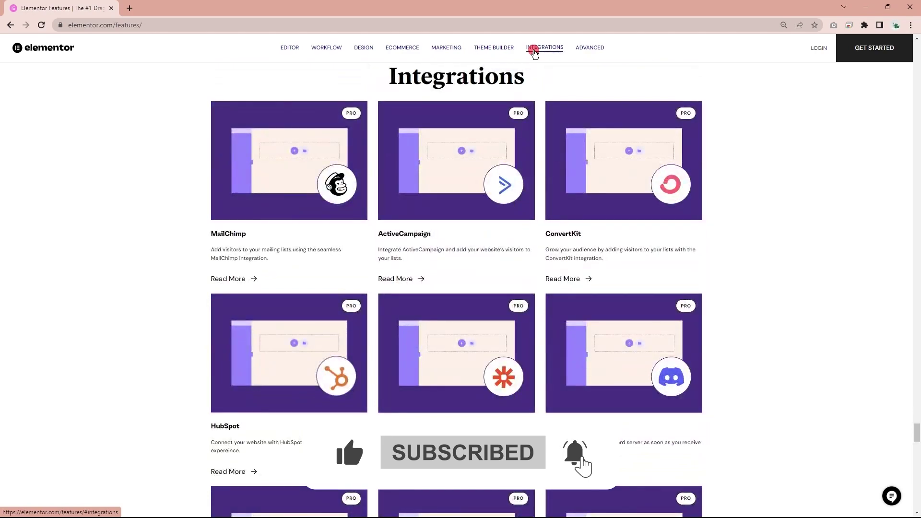
click(583, 49)
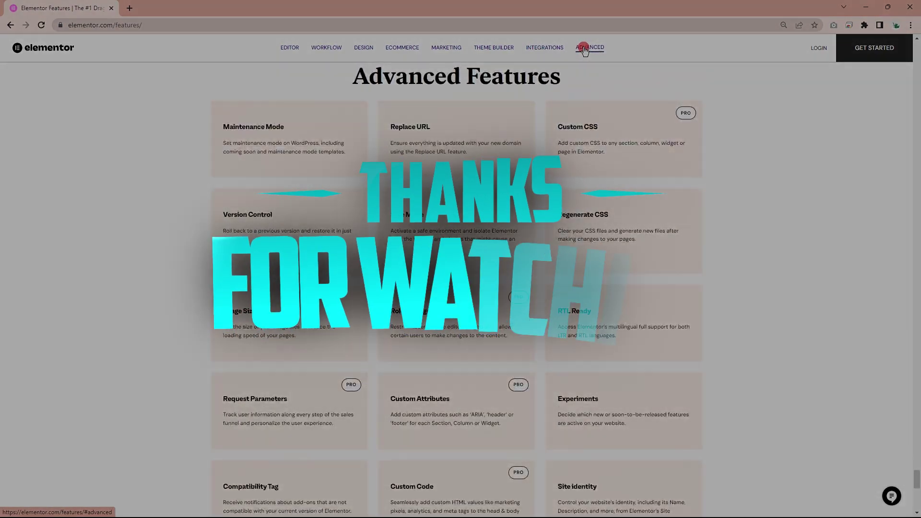